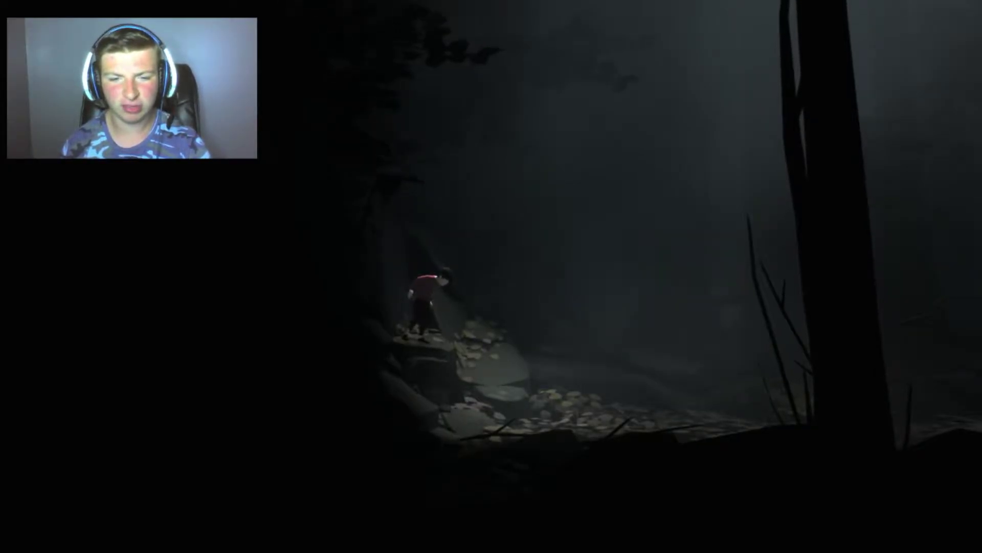
{"action": "key", "text": "Right"}
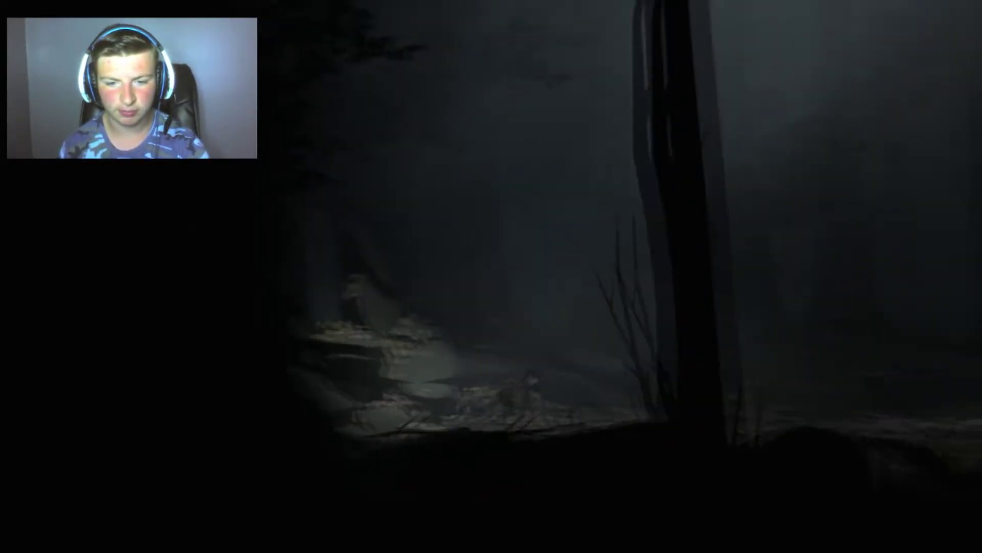
{"action": "key", "text": "Right"}
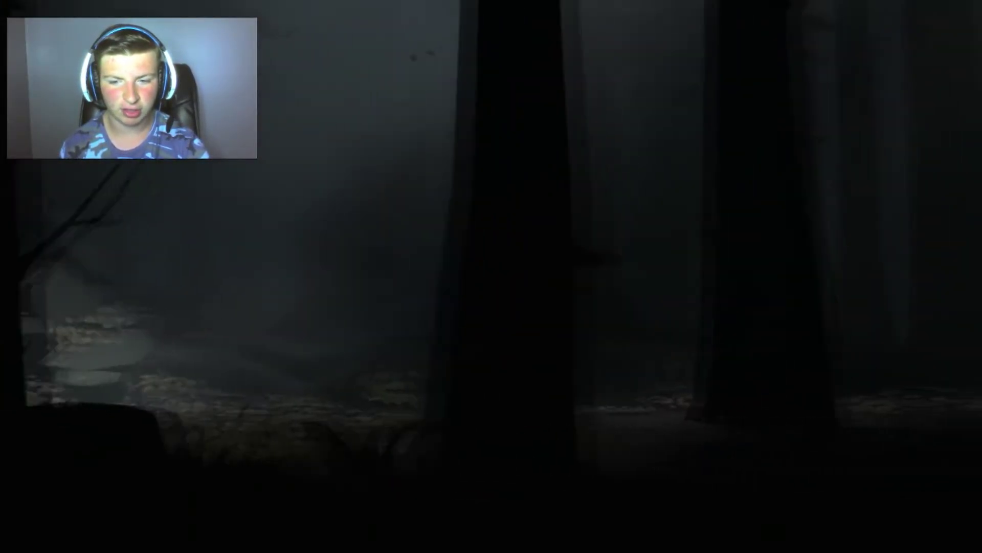
{"action": "key", "text": "Right"}
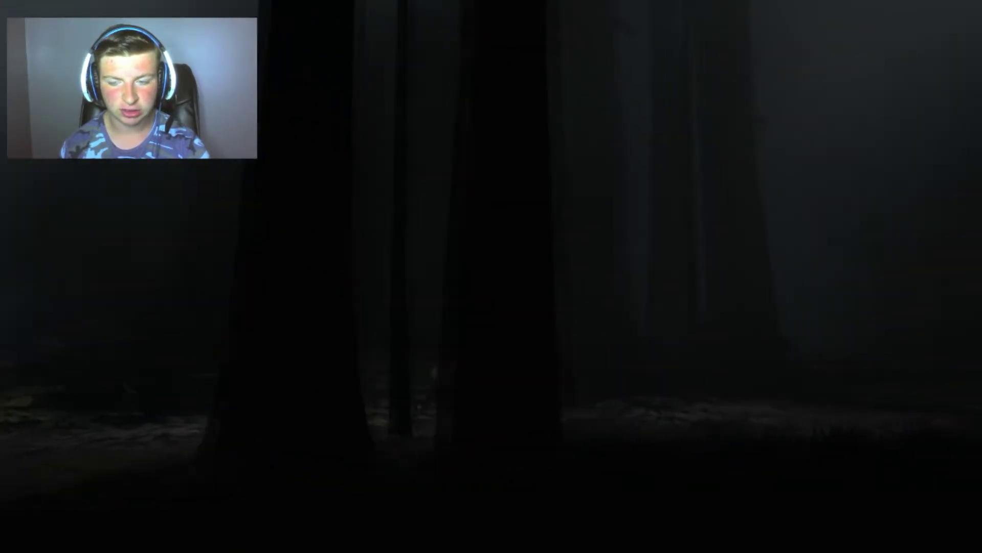
{"action": "key", "text": "Right"}
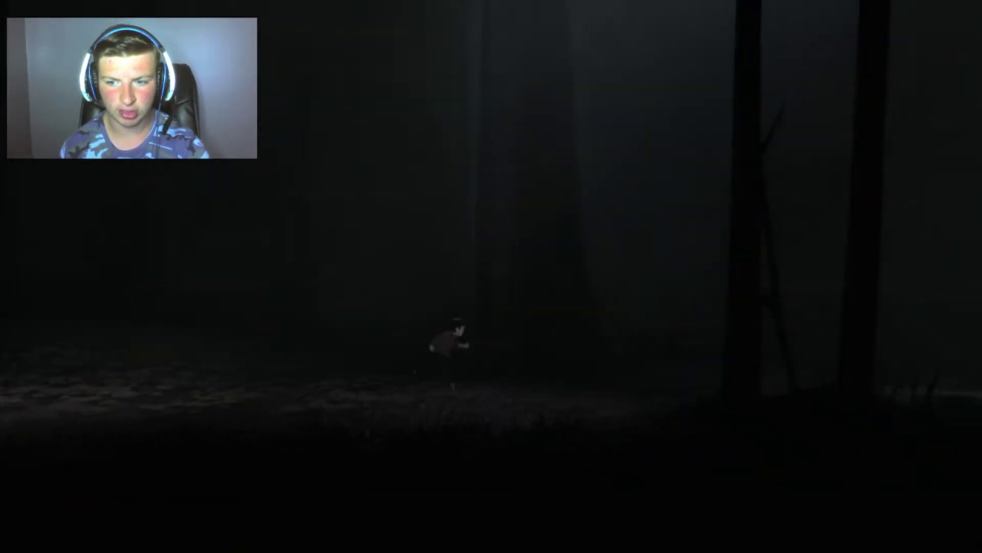
{"action": "key", "text": "Right"}
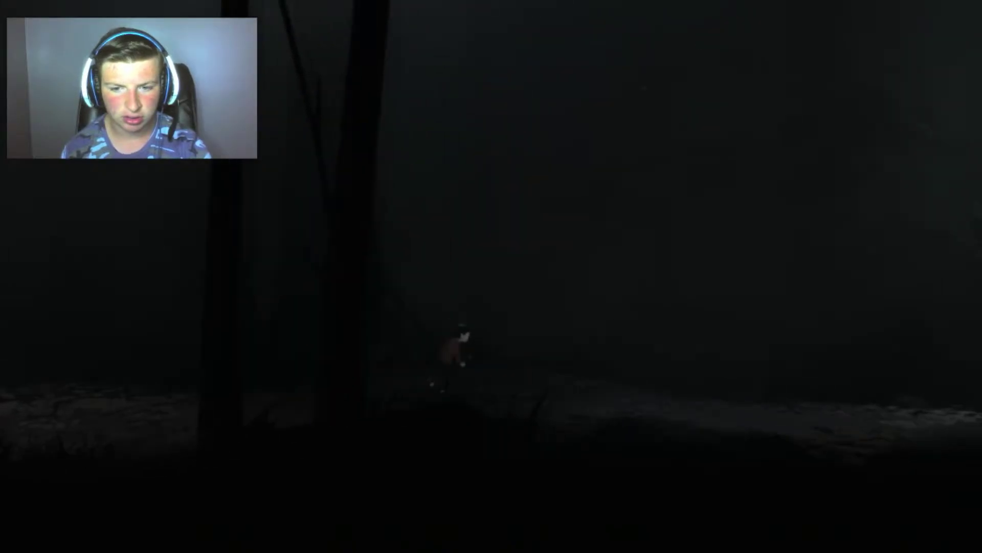
{"action": "key", "text": "Right"}
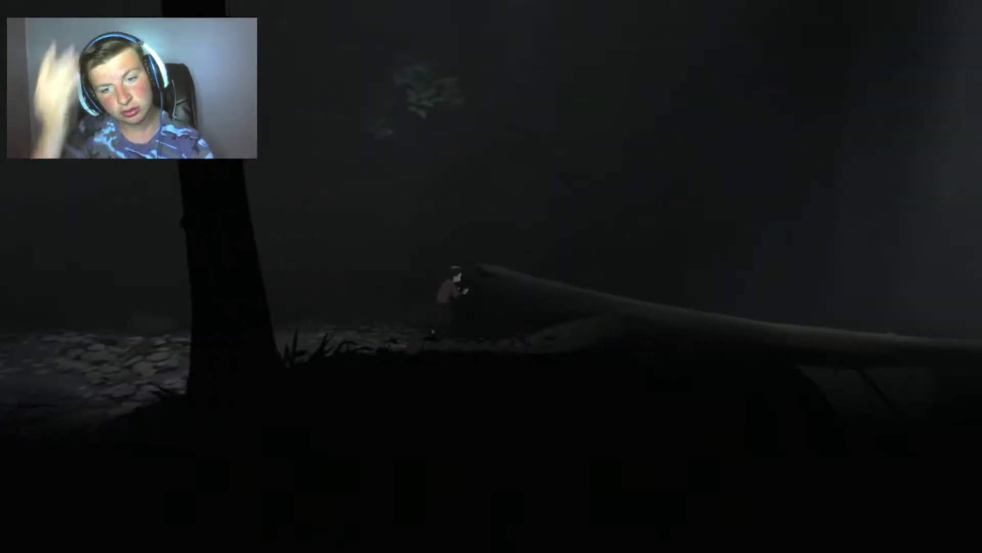
{"action": "key", "text": "Right"}
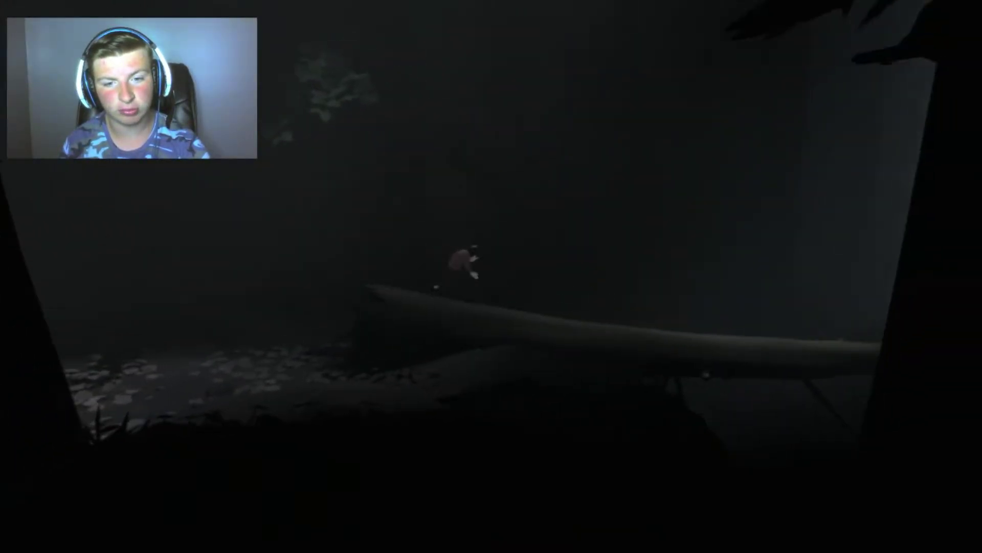
{"action": "key", "text": "Right"}
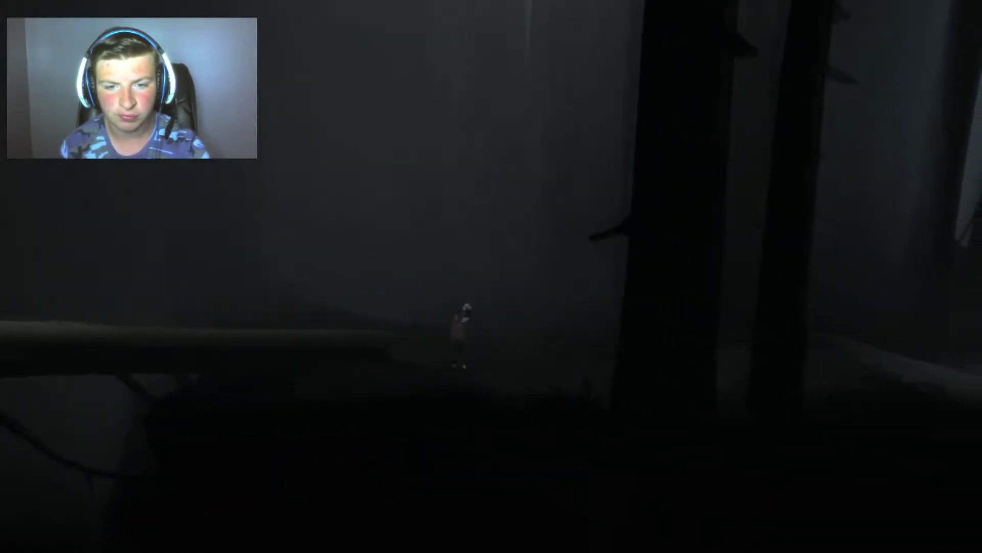
{"action": "key", "text": "Right"}
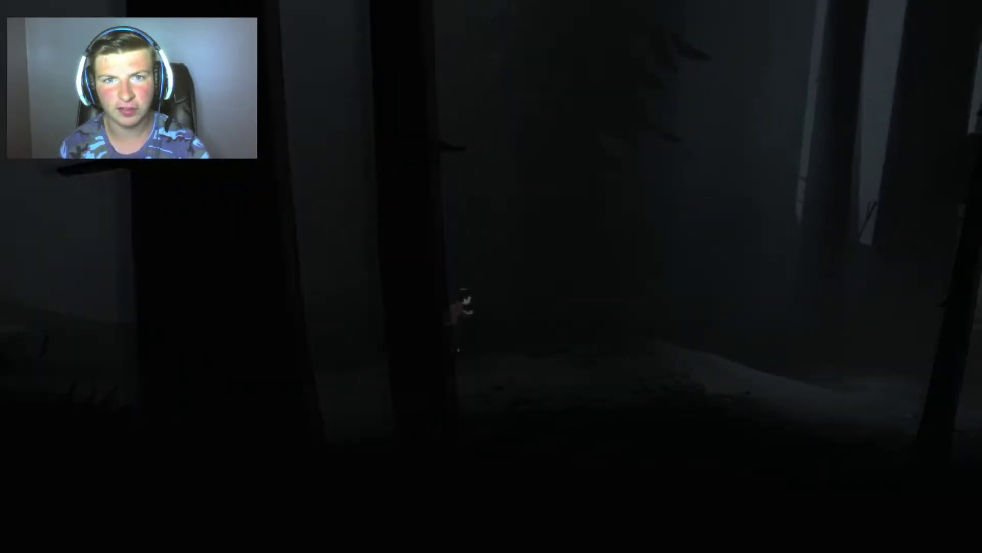
{"action": "key", "text": "Right"}
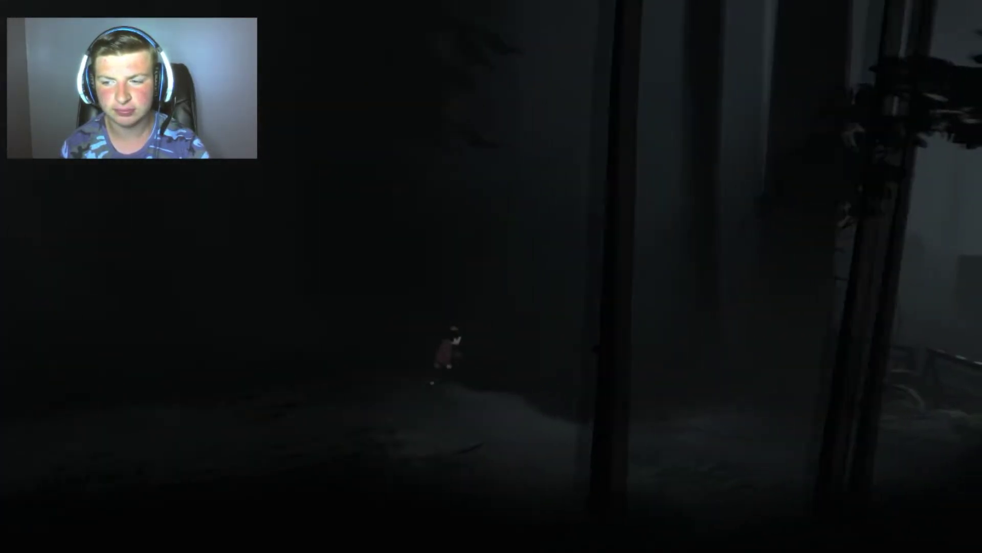
{"action": "key", "text": "Right"}
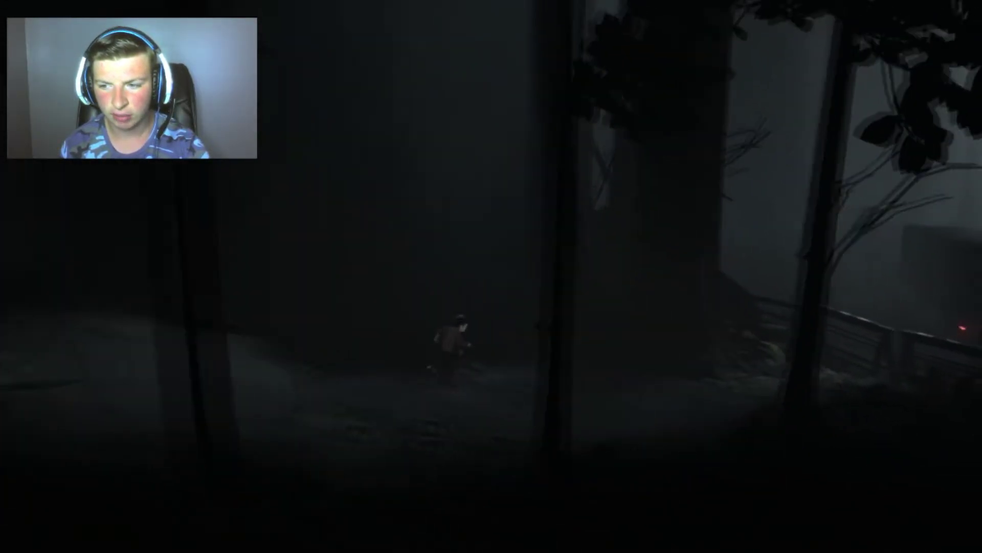
{"action": "key", "text": "Right"}
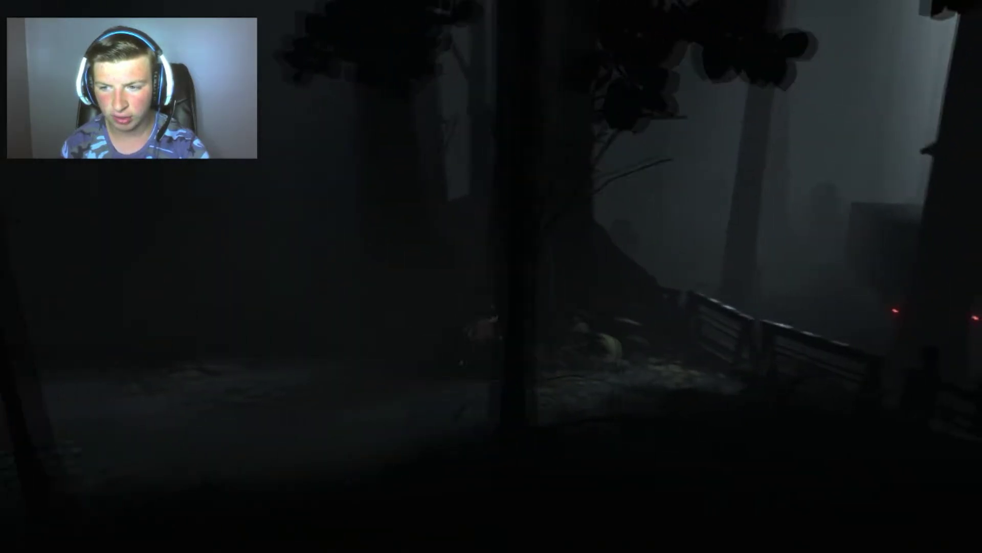
{"action": "key", "text": "Right"}
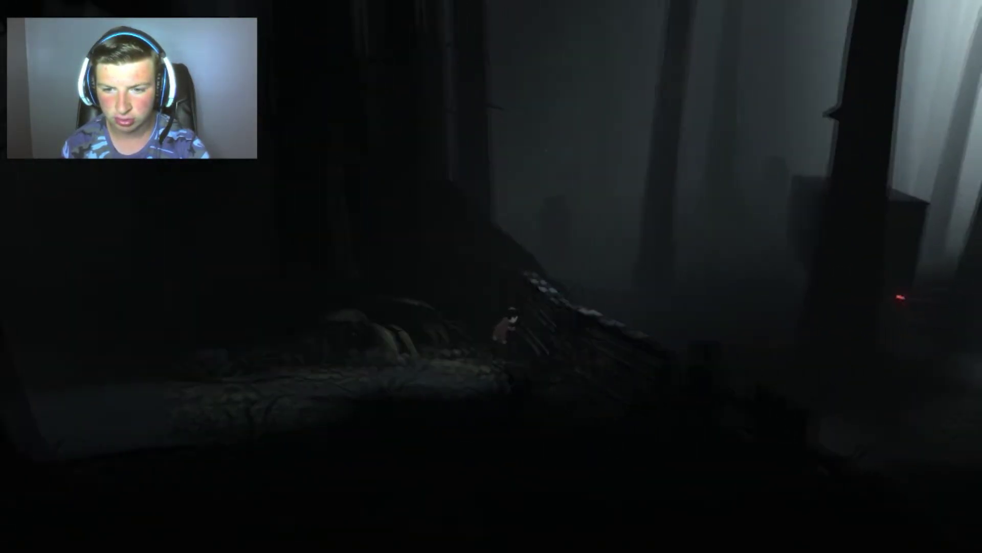
{"action": "key", "text": "Right"}
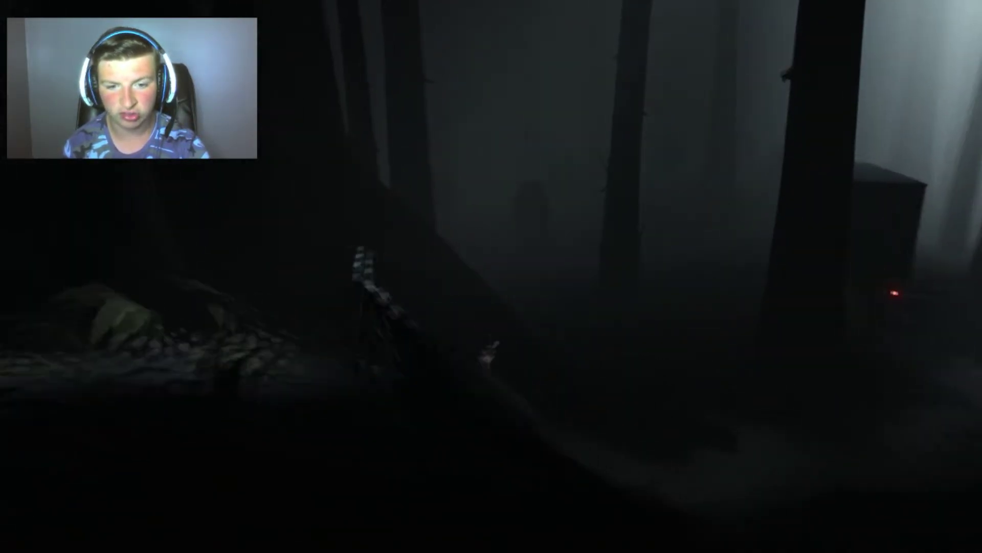
{"action": "key", "text": "Right"}
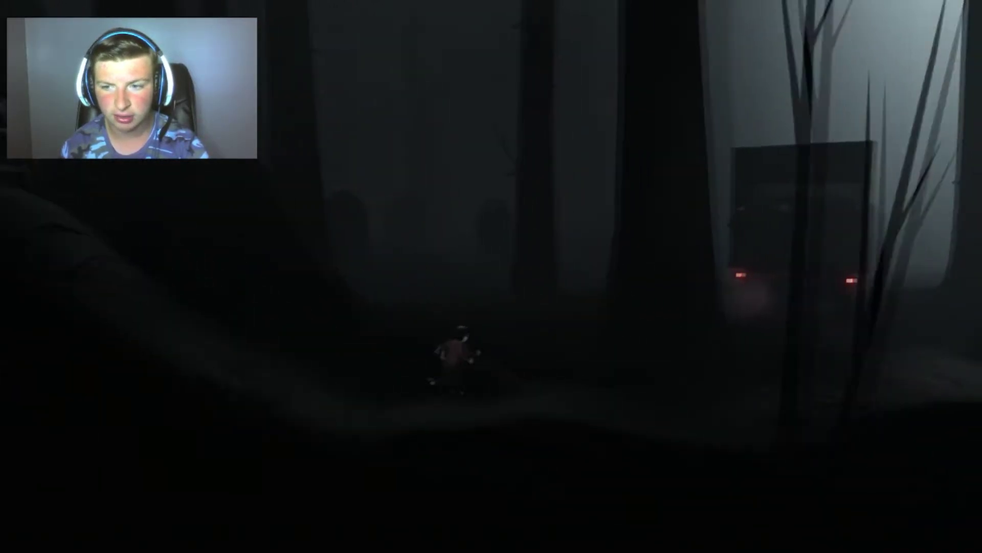
{"action": "key", "text": "Right"}
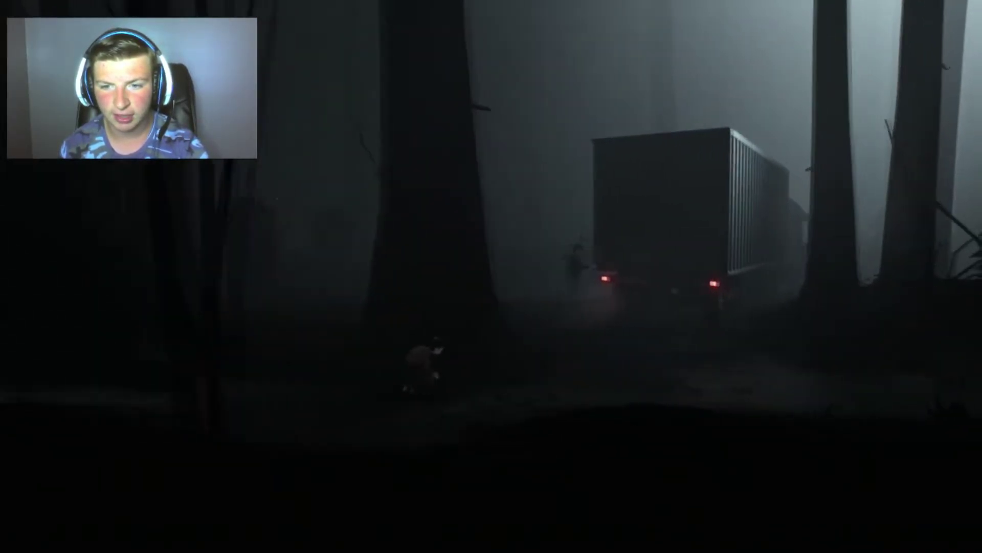
{"action": "key", "text": "Right"}
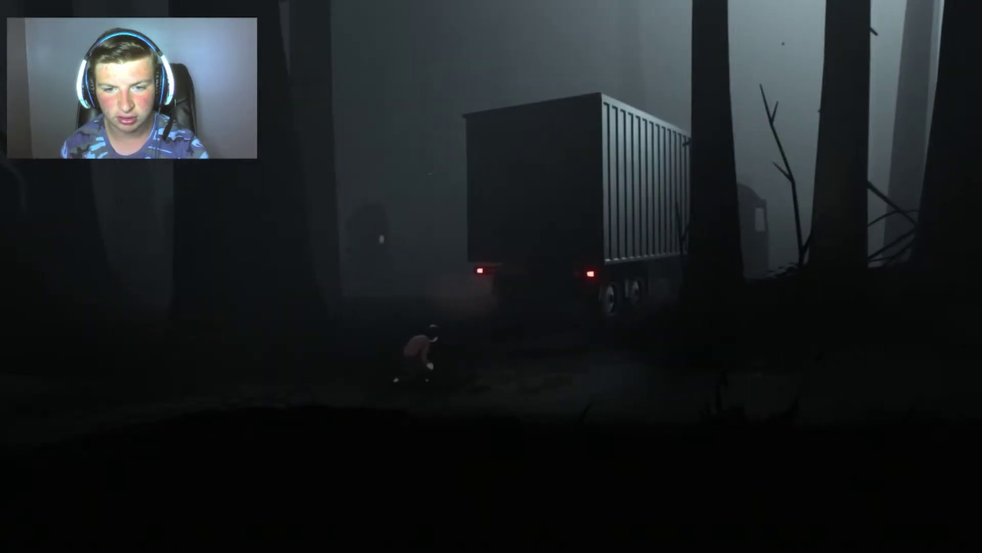
{"action": "key", "text": "Right"}
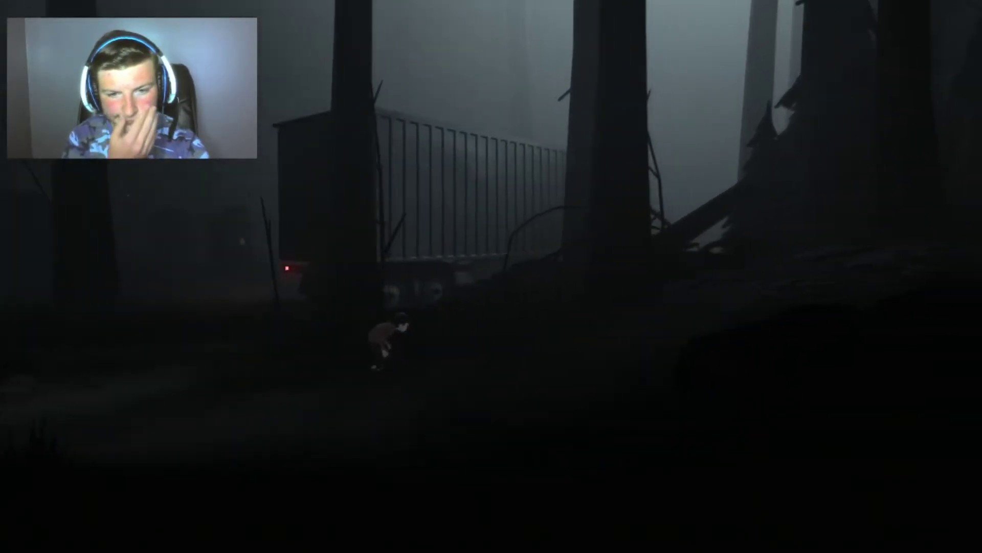
{"action": "key", "text": "Right"}
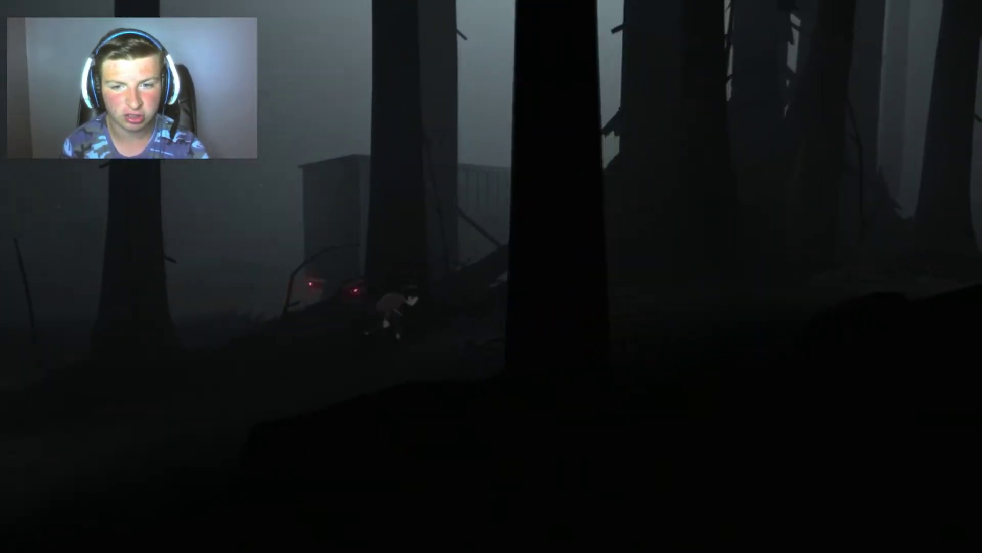
{"action": "key", "text": "Right"}
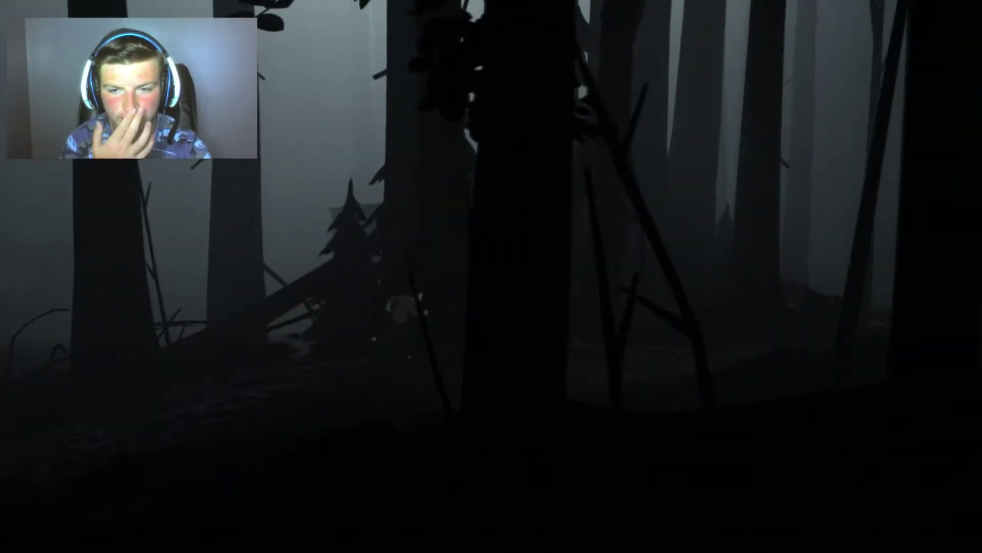
{"action": "key", "text": "Right"}
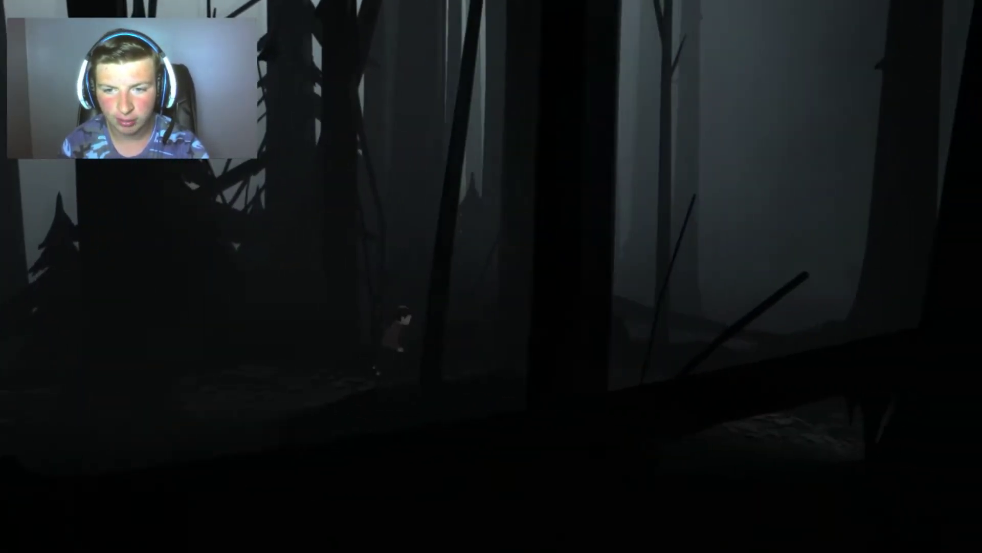
{"action": "key", "text": "Right"}
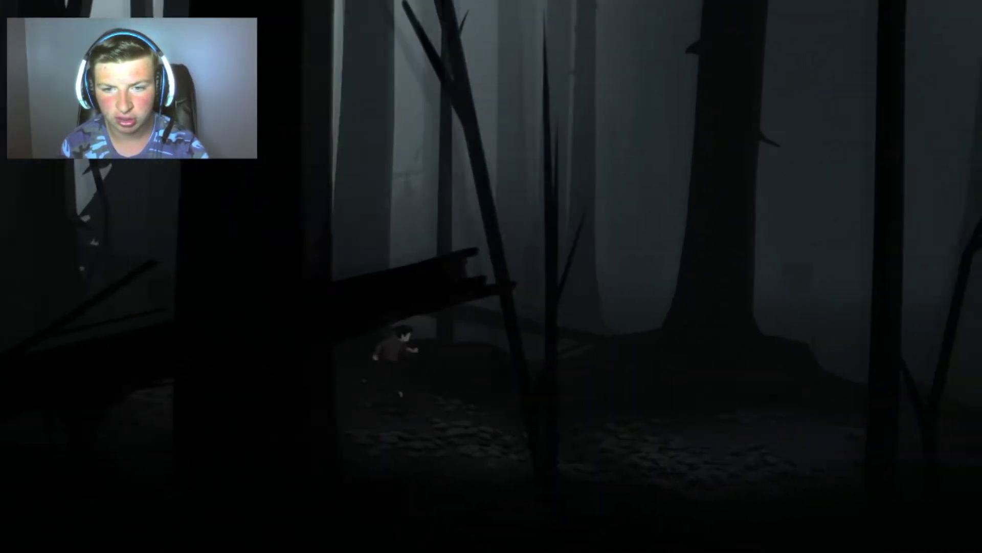
{"action": "key", "text": "Left"}
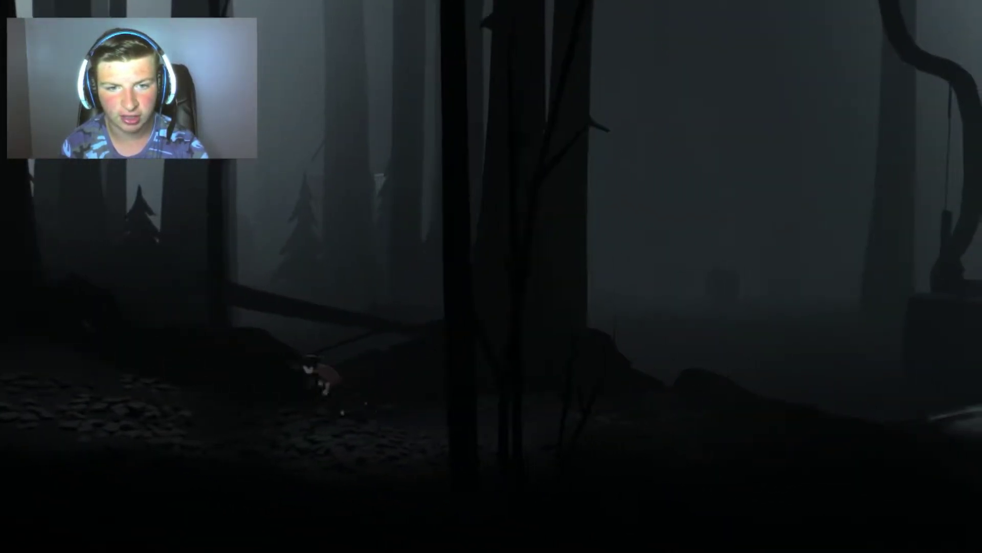
{"action": "key", "text": "Right"}
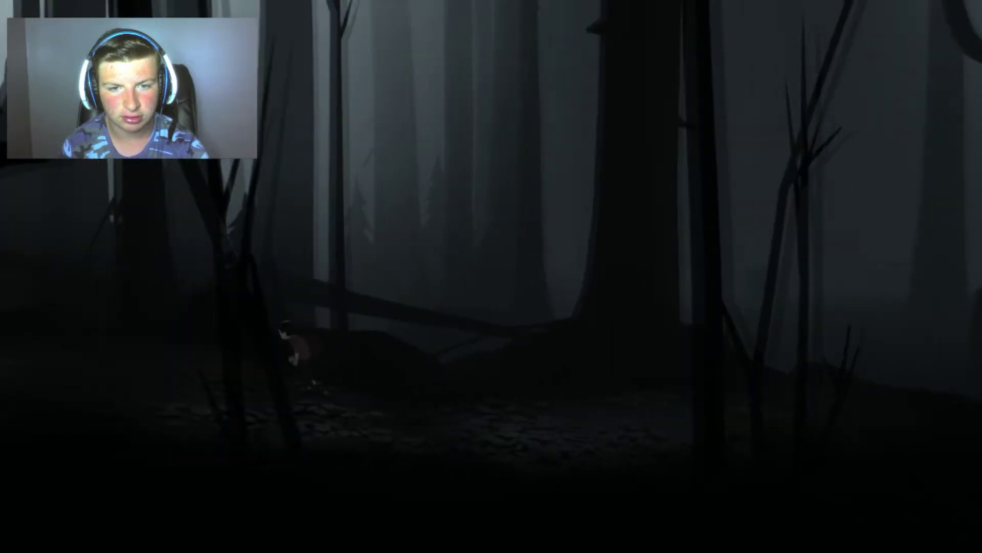
{"action": "key", "text": "Right"}
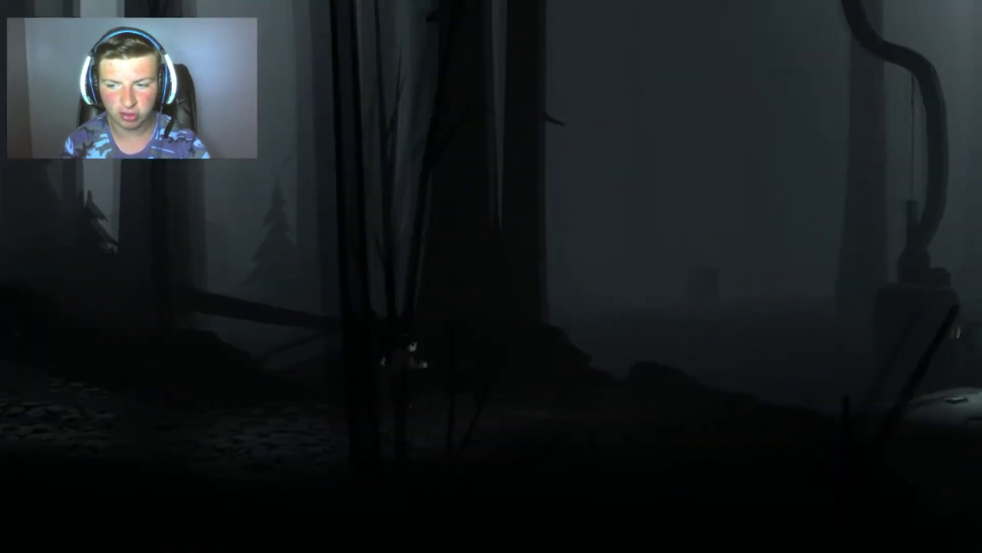
{"action": "key", "text": "Right"}
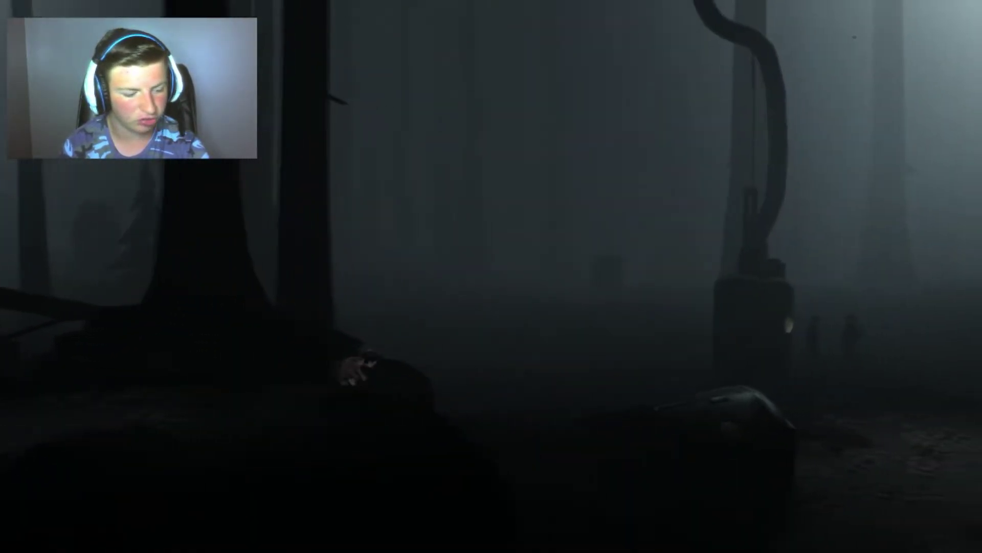
{"action": "key", "text": "Right"}
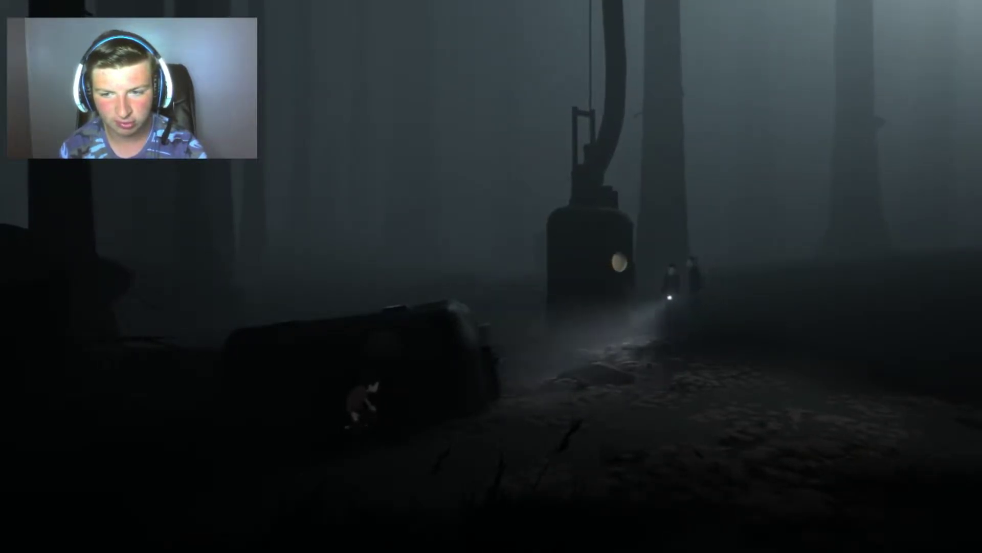
{"action": "key", "text": "Left"}
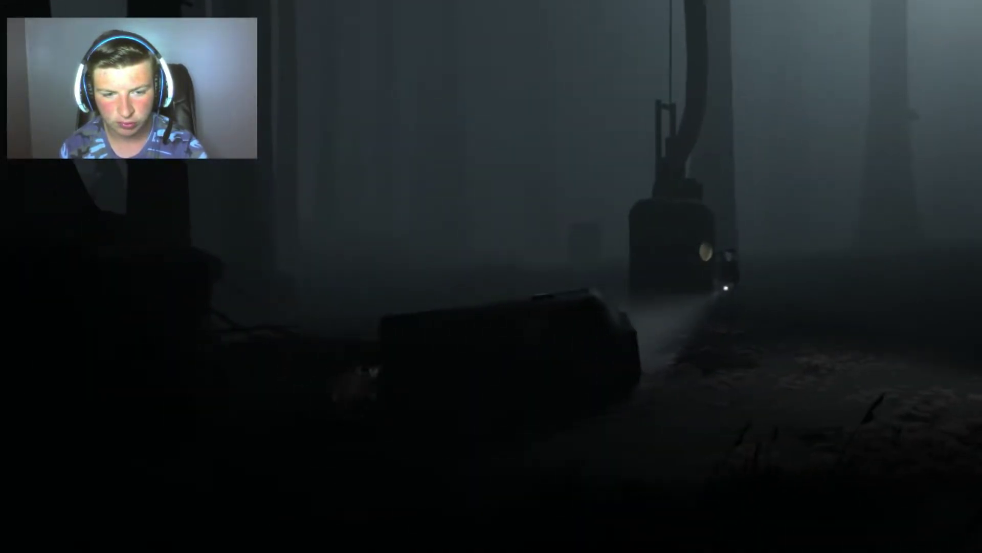
{"action": "key", "text": "Right"}
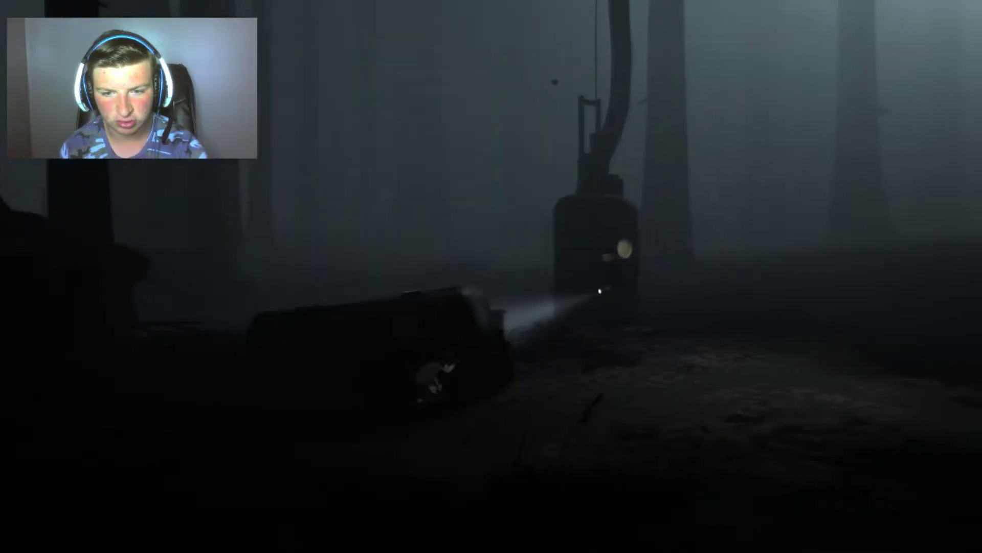
{"action": "key", "text": "Right"}
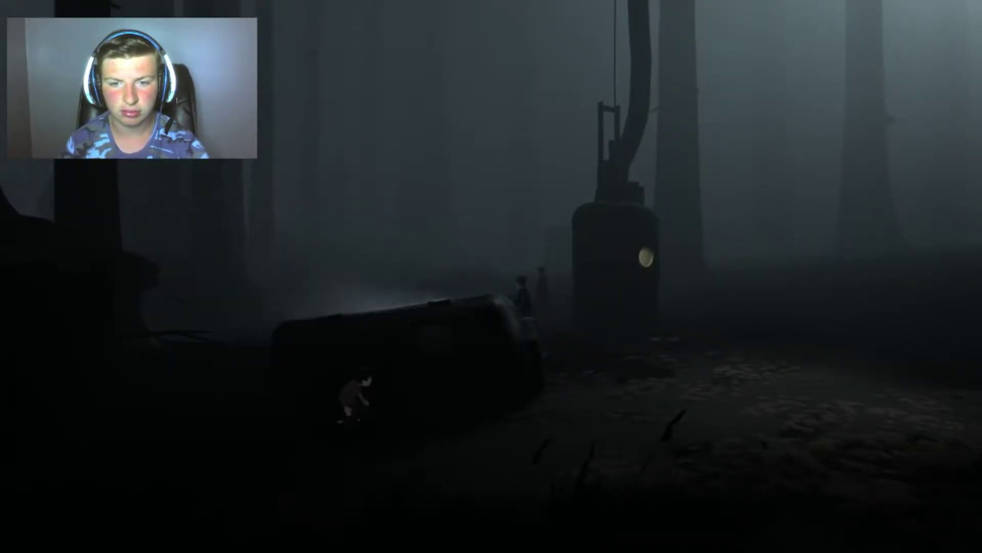
{"action": "key", "text": "Right"}
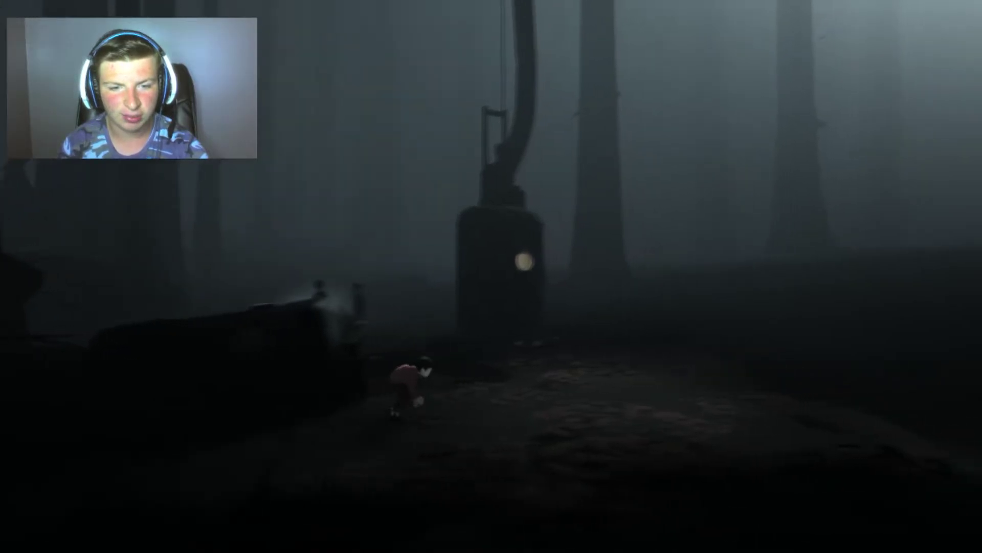
{"action": "key", "text": "Right"}
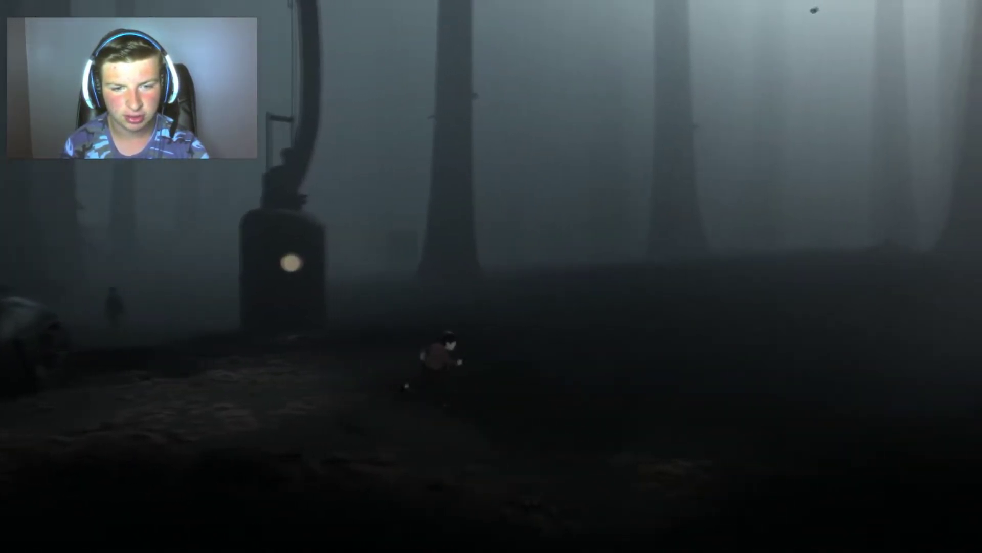
{"action": "key", "text": "Right"}
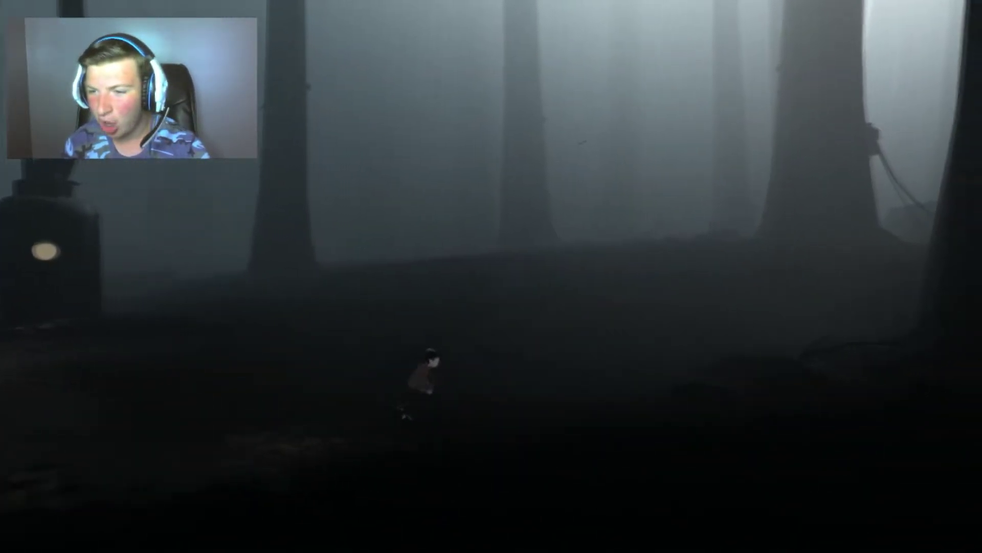
{"action": "key", "text": "Right"}
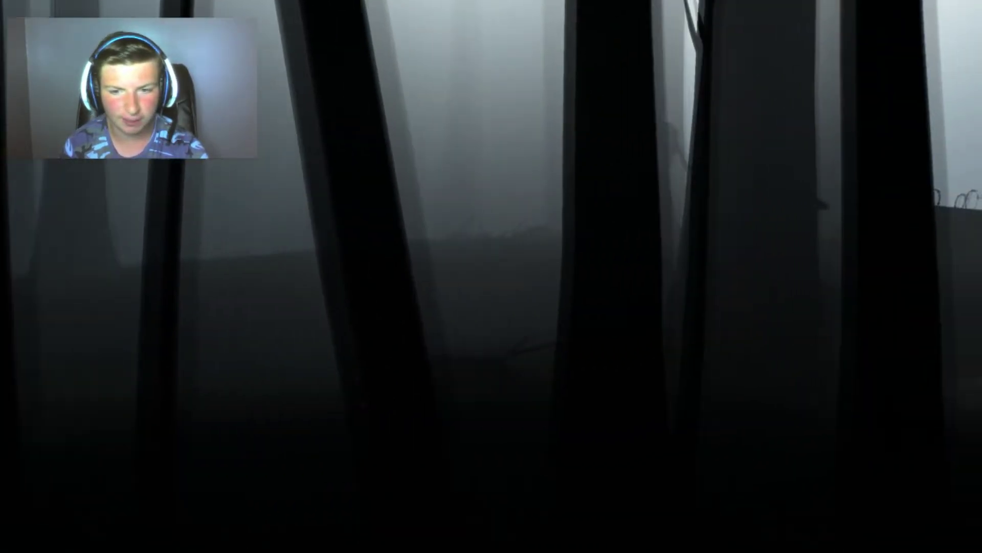
{"action": "key", "text": "Right"}
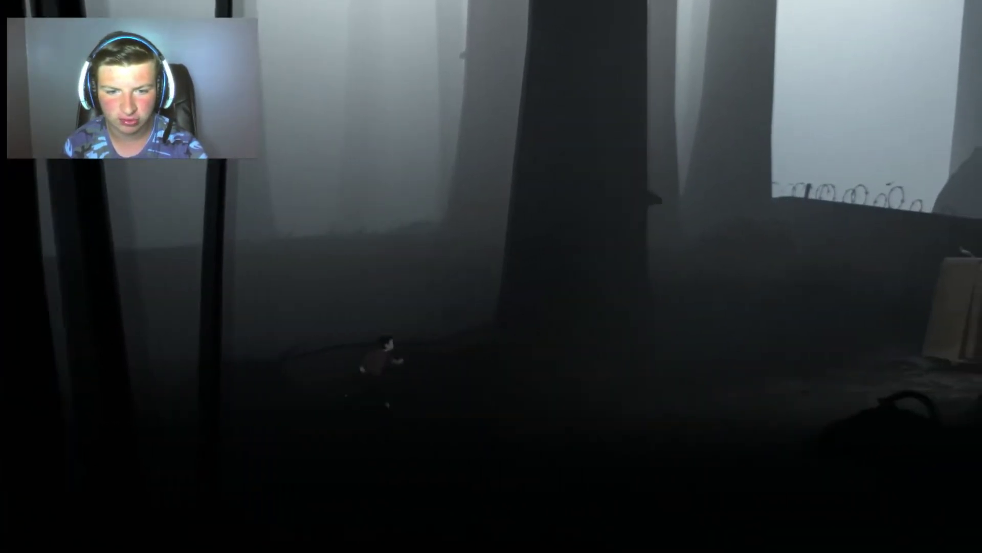
{"action": "key", "text": "Right"}
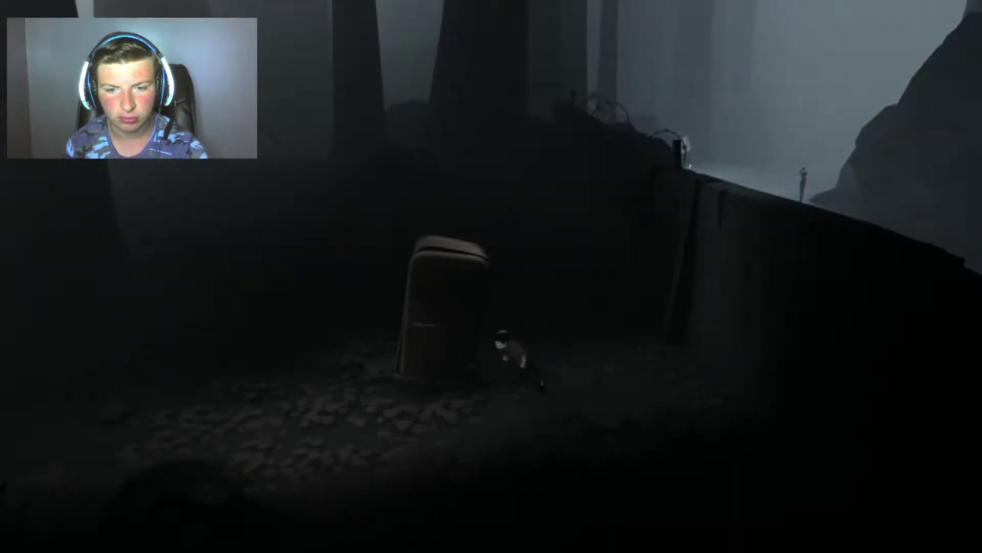
{"action": "key", "text": "Right"}
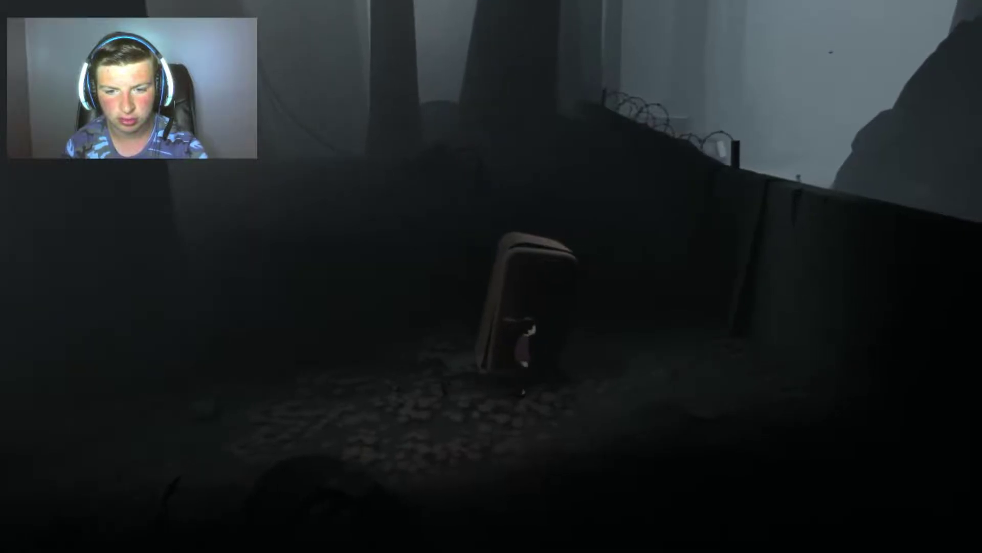
{"action": "key", "text": "Right"}
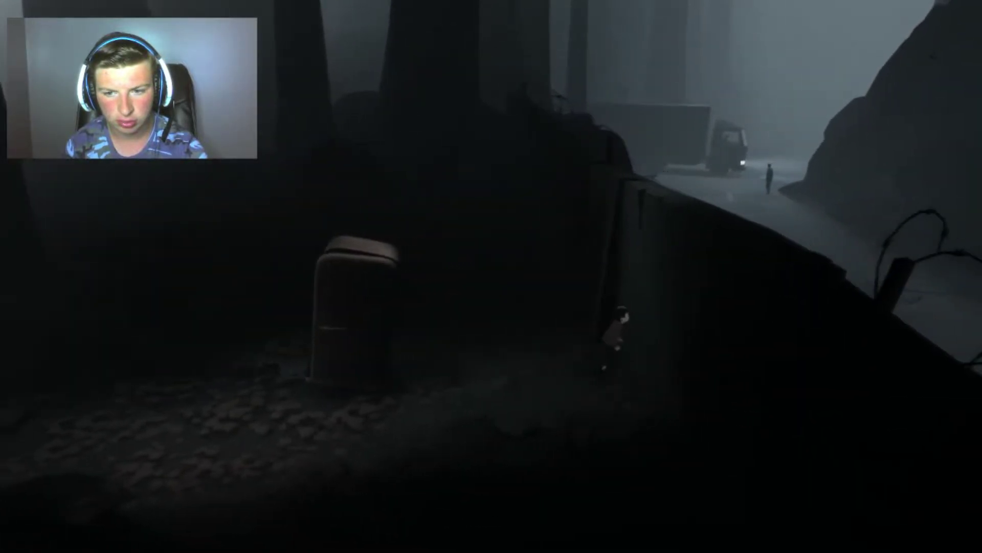
{"action": "key", "text": "Right"}
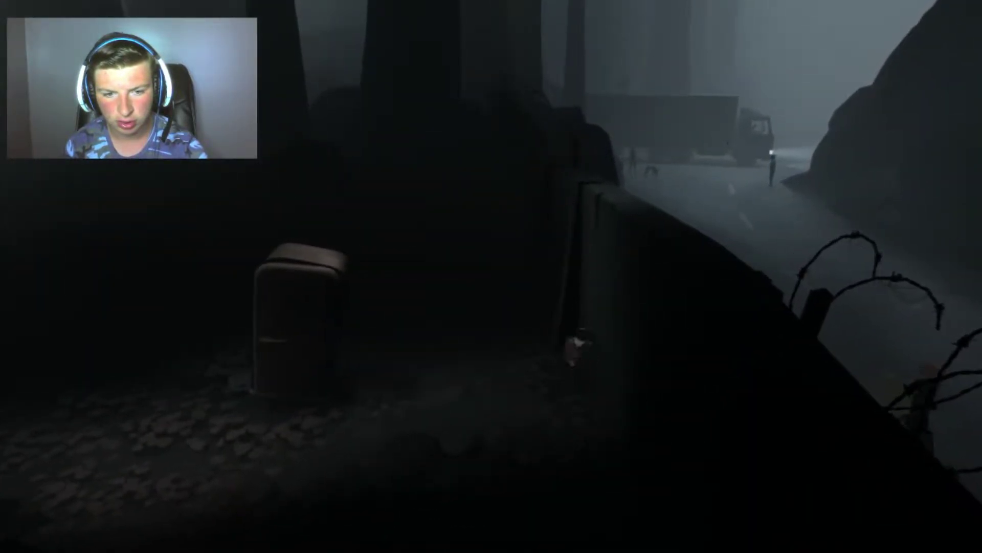
{"action": "key", "text": "Left"}
{"action": "key", "text": "Right"}
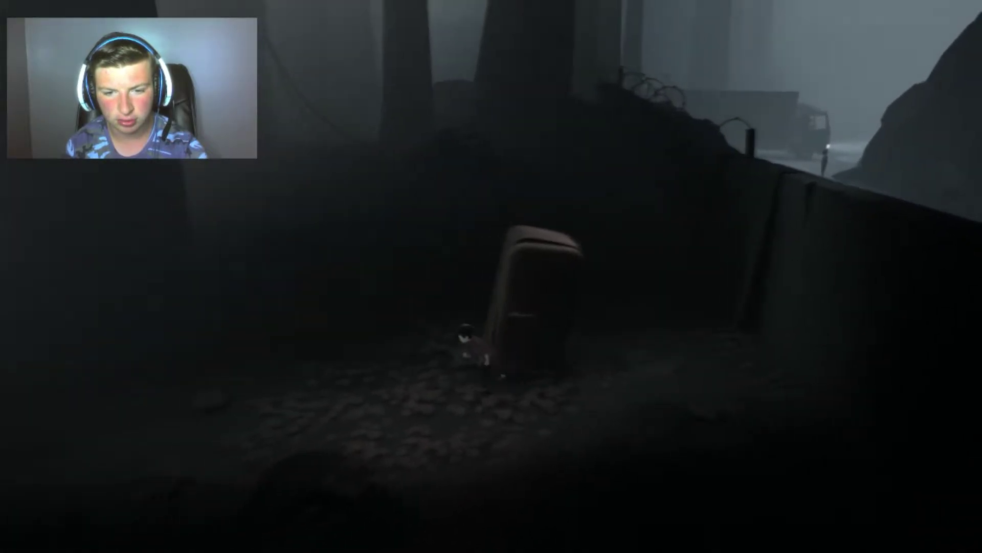
{"action": "key", "text": "Right"}
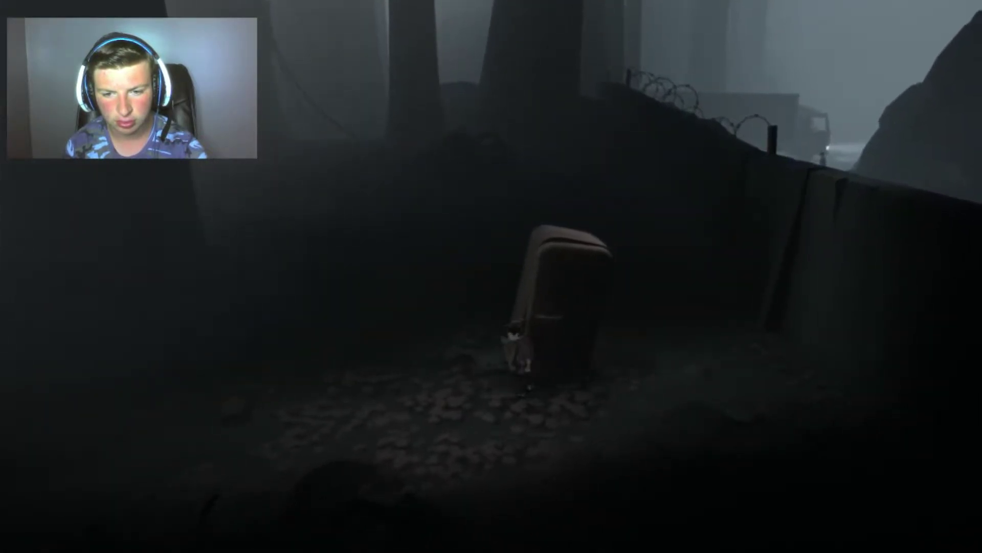
{"action": "key", "text": "Left"}
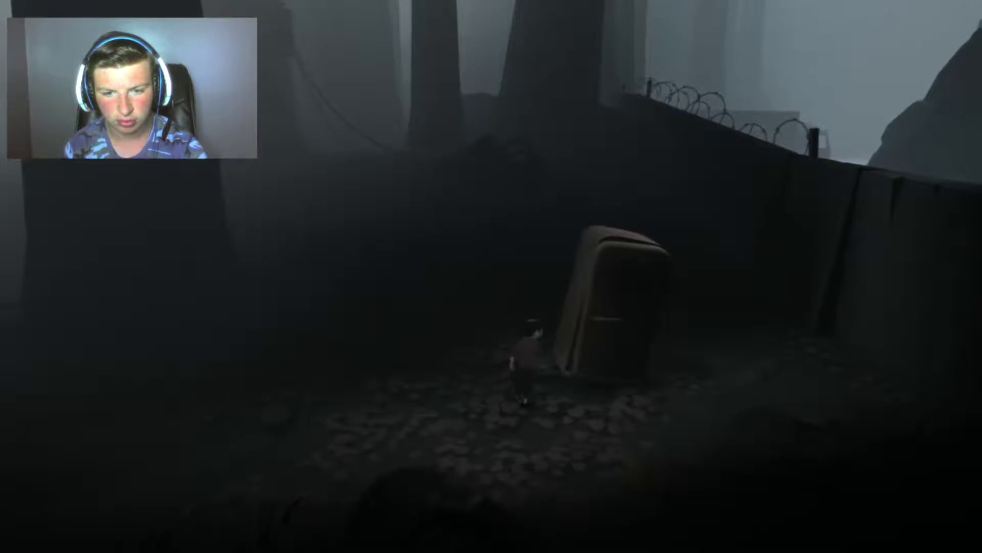
{"action": "key", "text": "Right"}
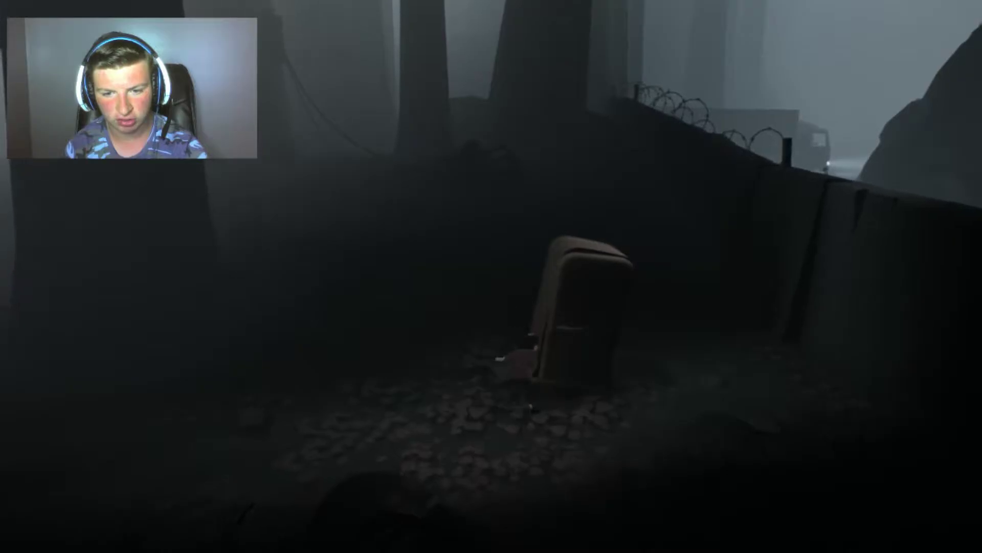
{"action": "key", "text": "Escape"}
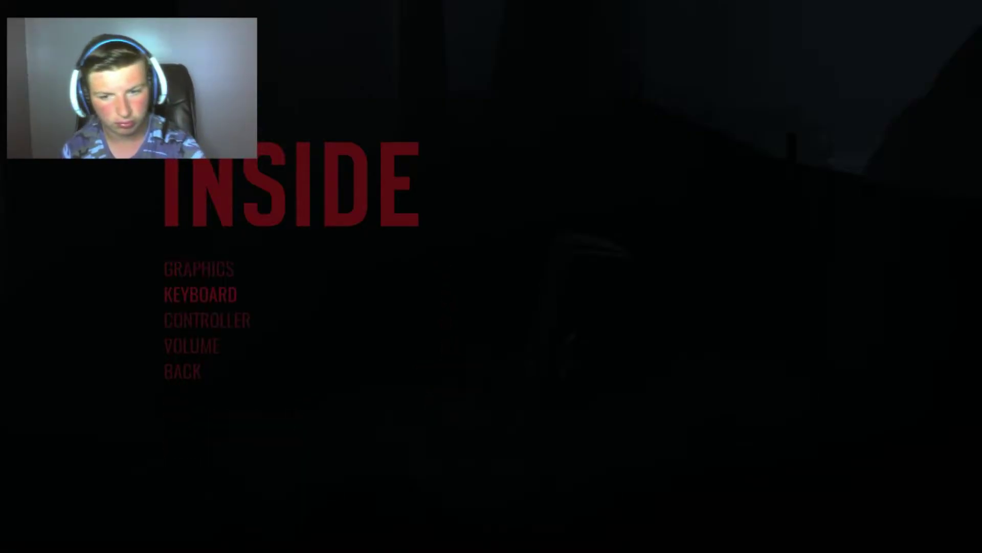
{"action": "key", "text": "Escape"}
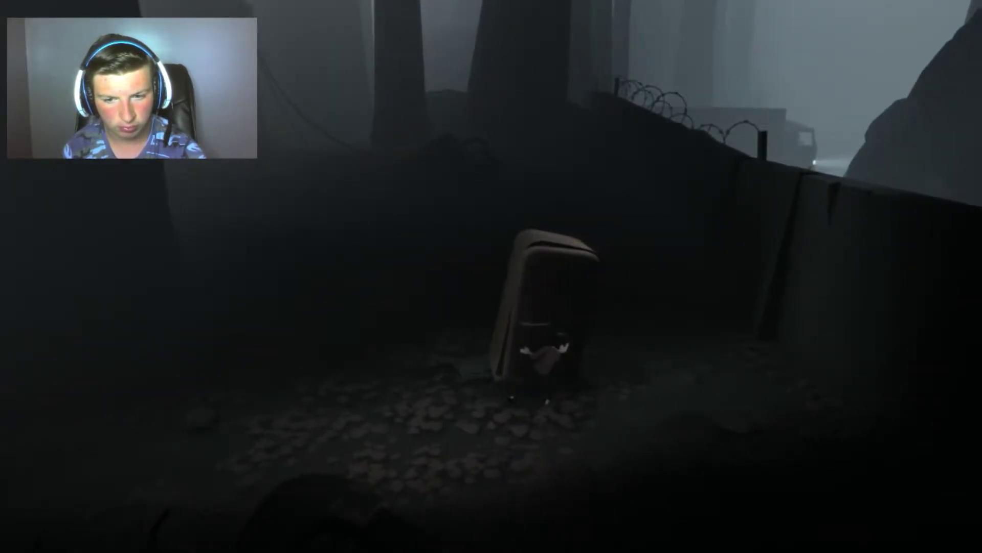
{"action": "key", "text": "Right"}
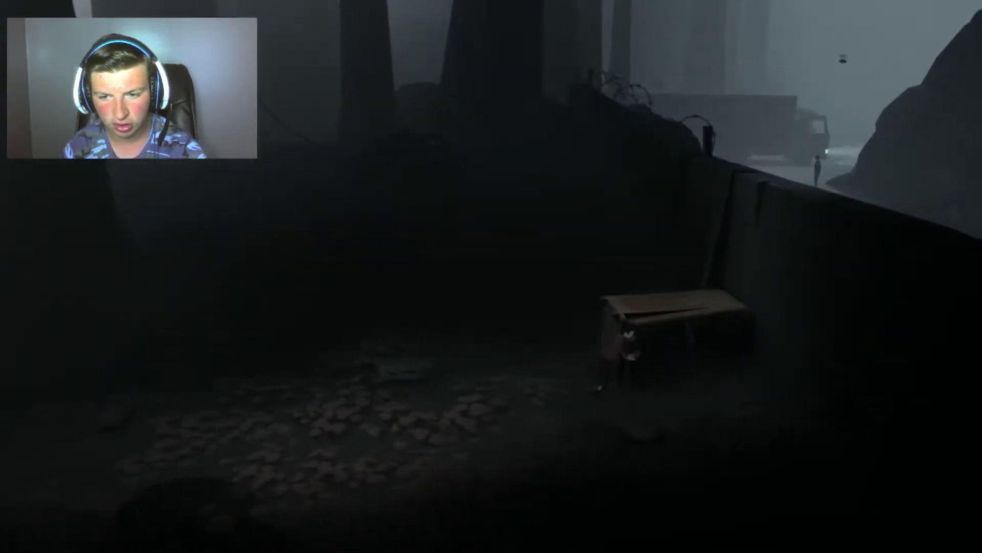
{"action": "key", "text": "Left"}
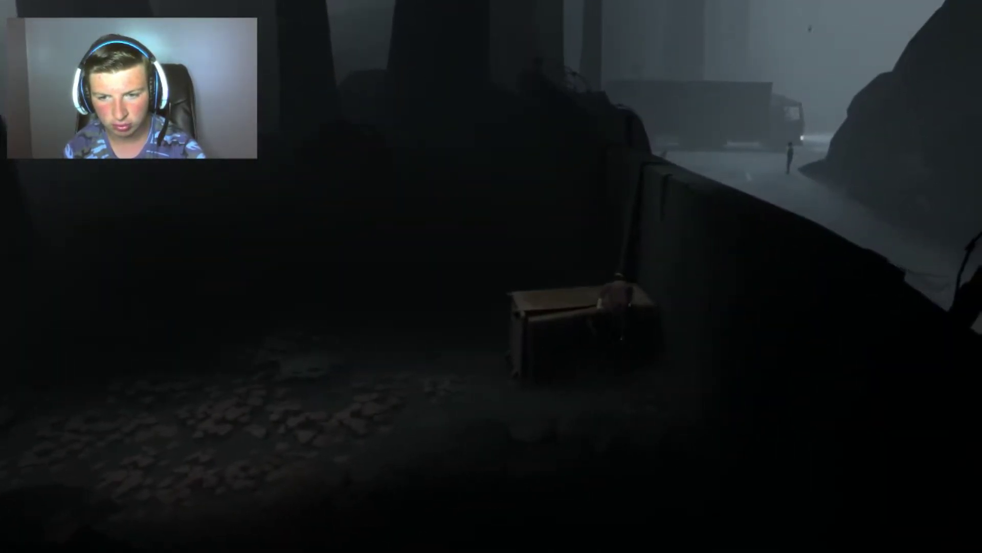
{"action": "key", "text": "Up"}
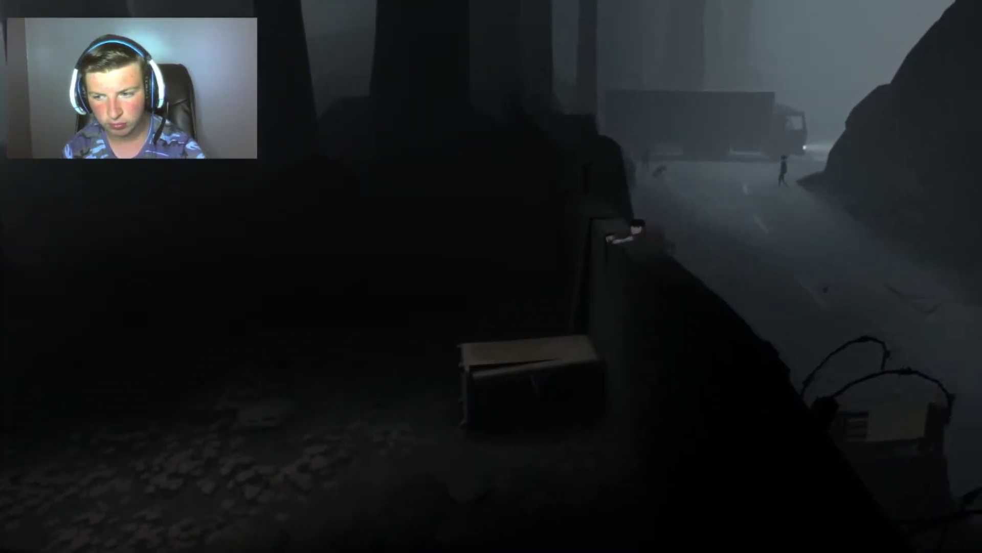
{"action": "key", "text": "Right"}
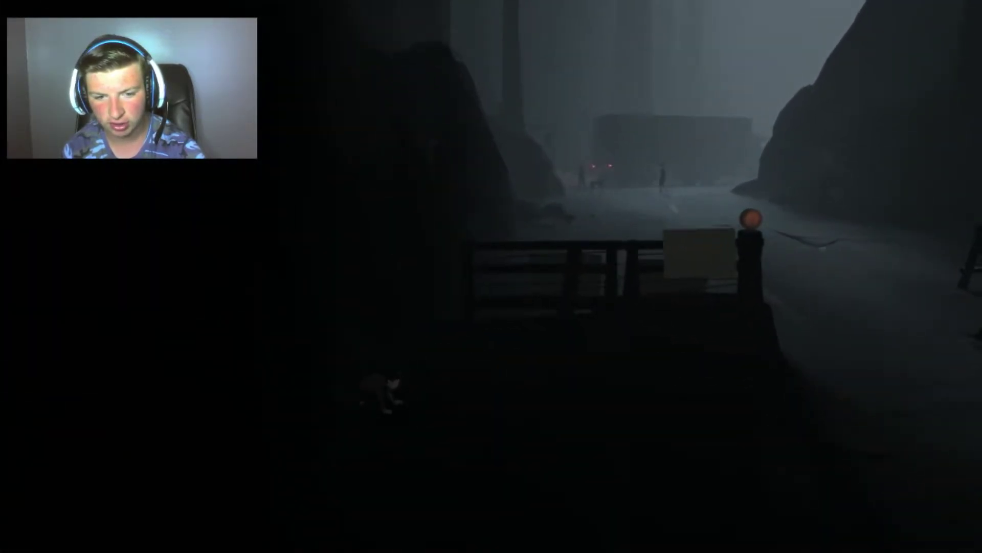
{"action": "key", "text": "Right"}
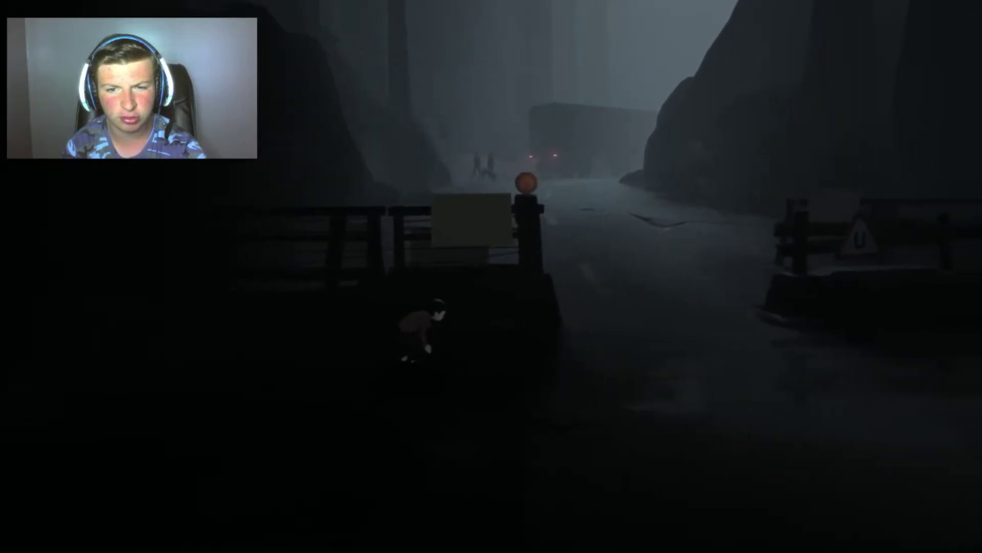
{"action": "key", "text": "Right"}
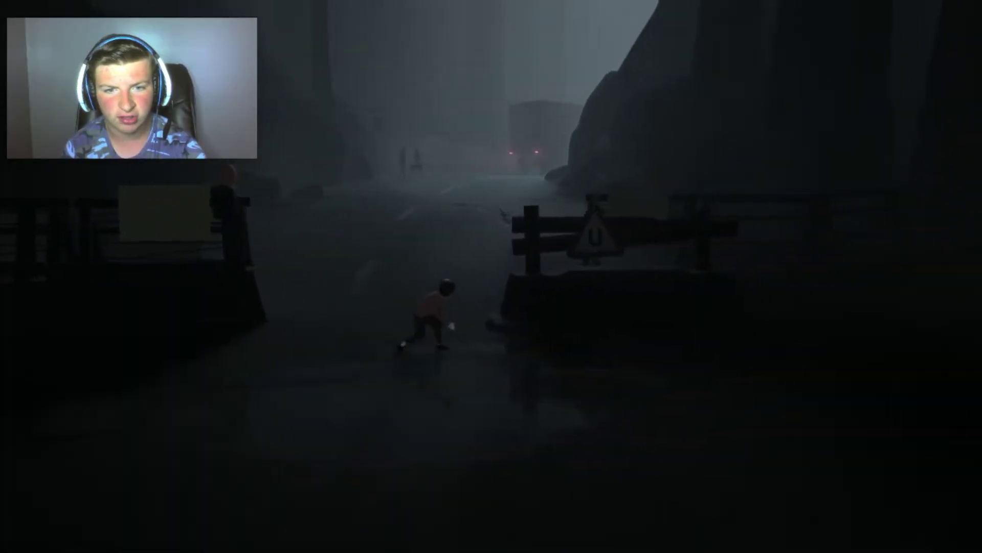
{"action": "key", "text": "Right"}
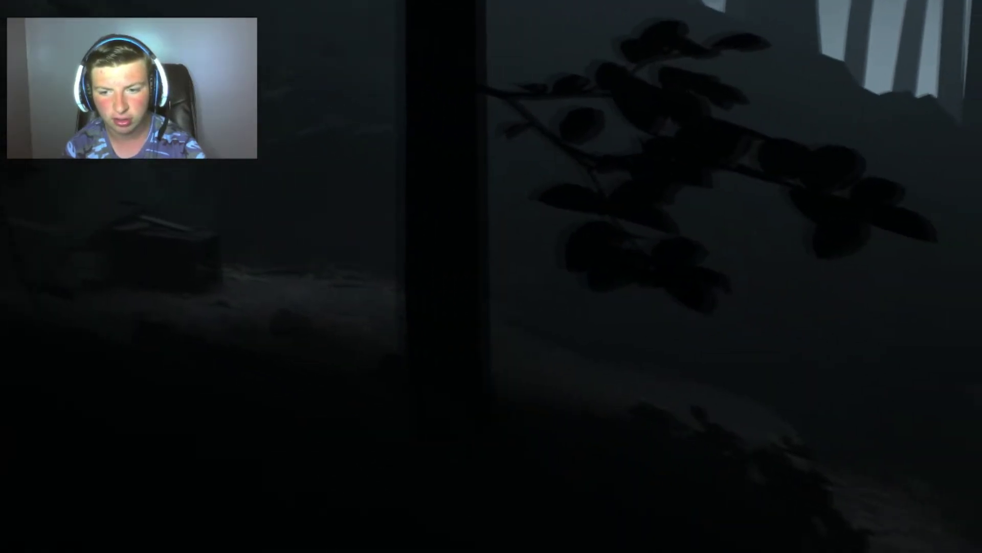
{"action": "key", "text": "Right"}
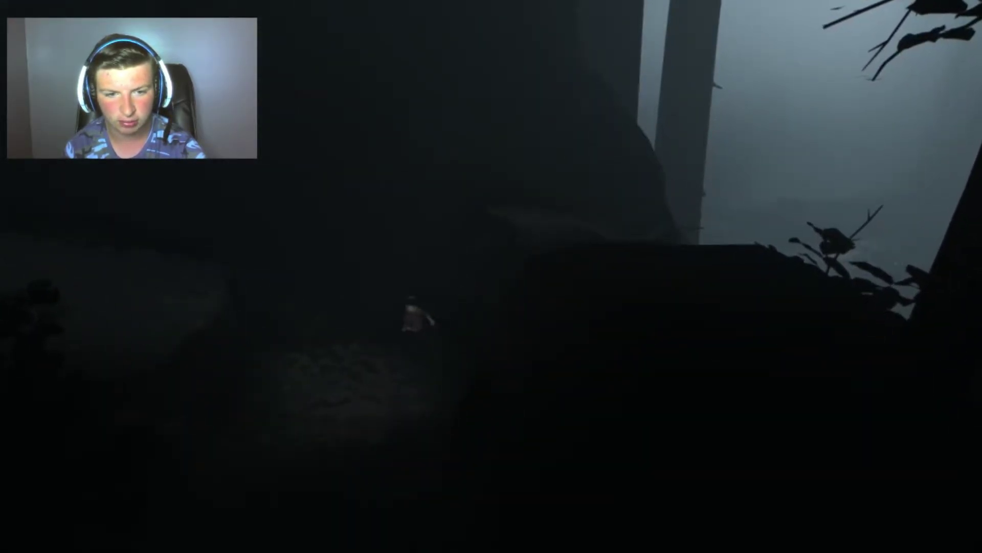
{"action": "key", "text": "Left"}
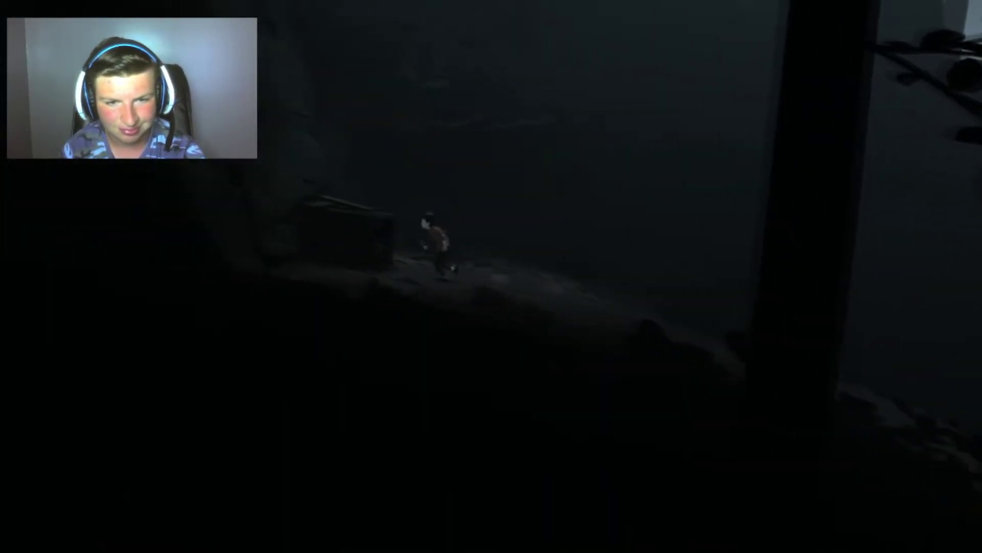
{"action": "key", "text": "Right"}
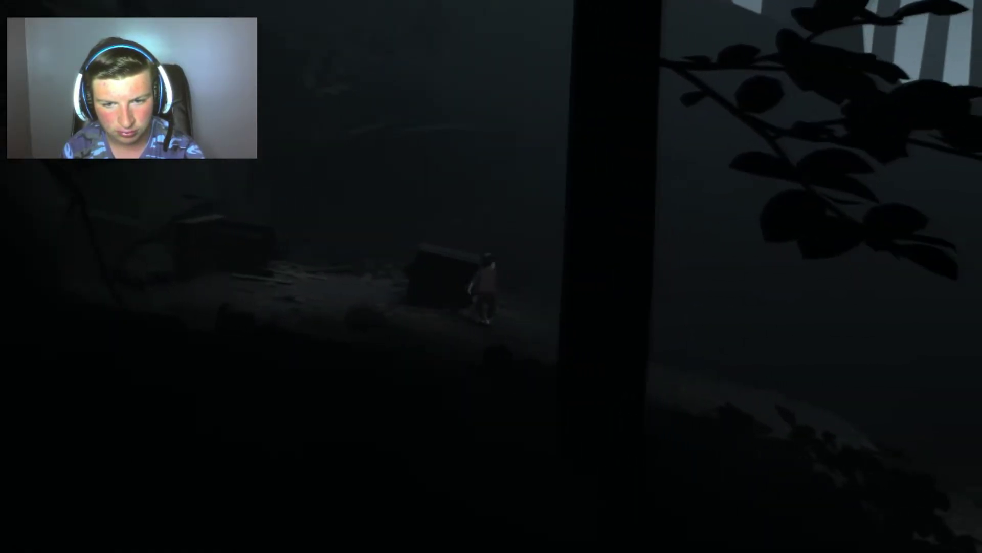
{"action": "key", "text": "Left"}
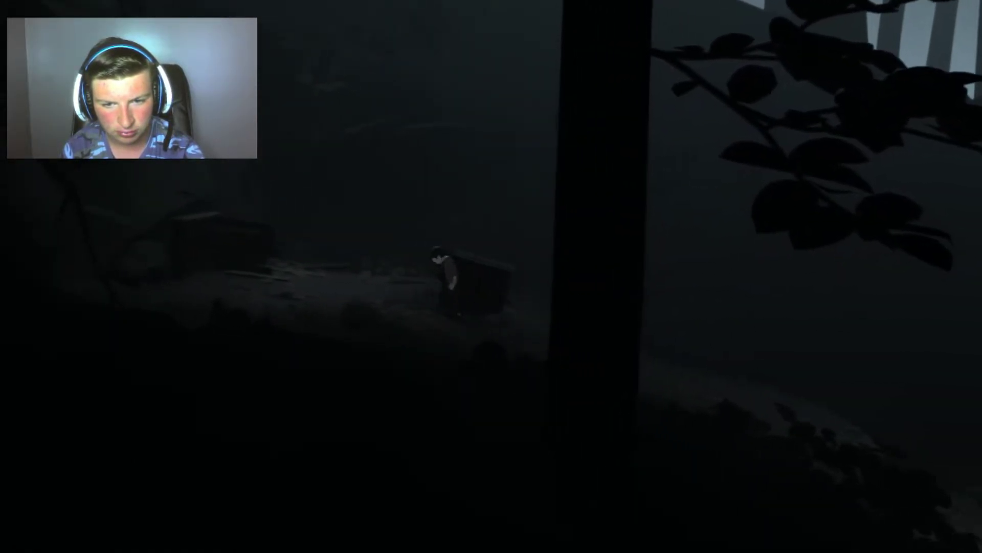
{"action": "key", "text": "Right"}
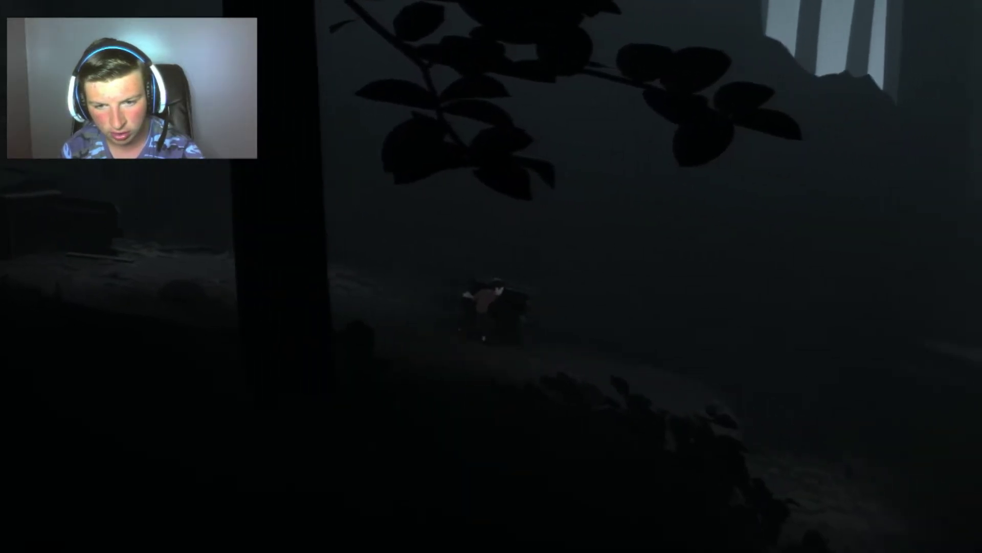
{"action": "key", "text": "Right"}
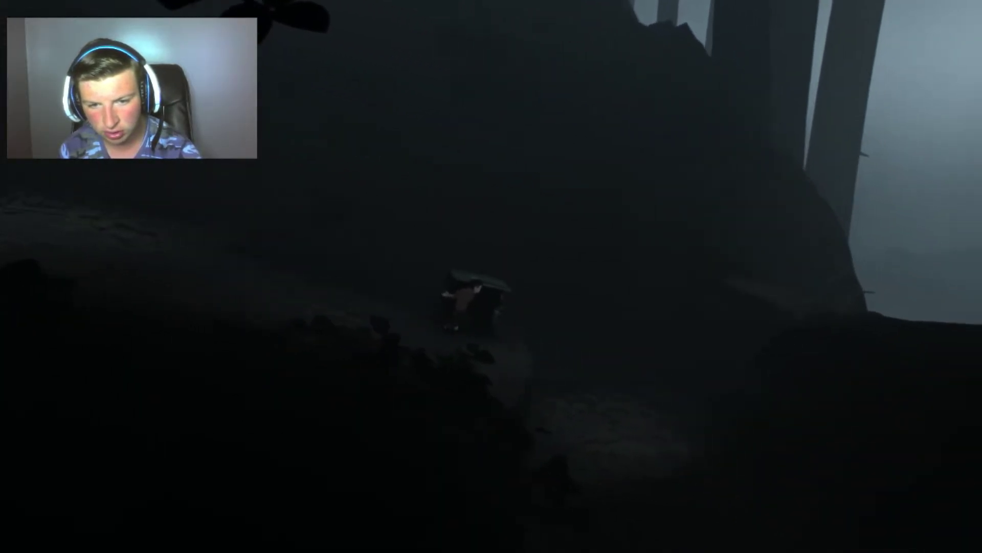
{"action": "key", "text": "Right"}
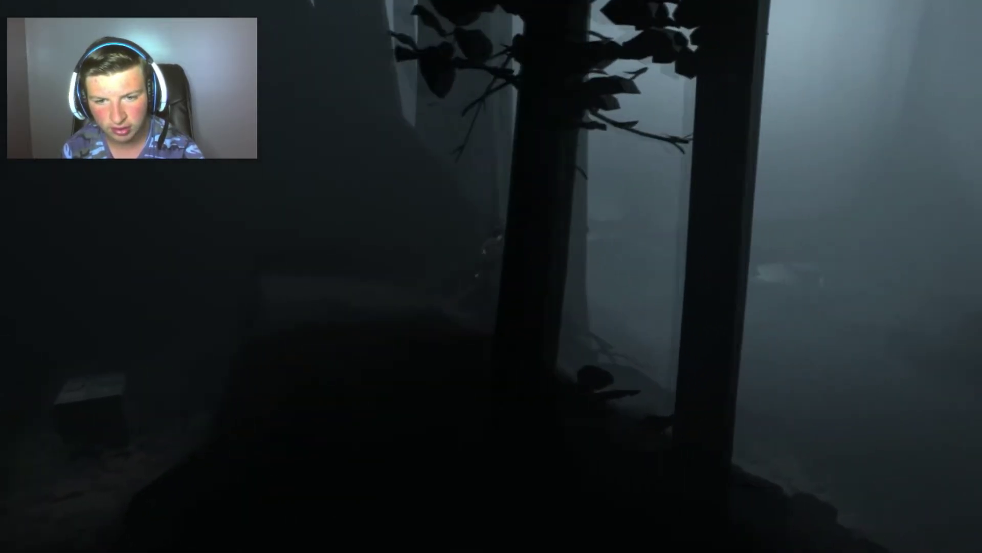
{"action": "key", "text": "Right"}
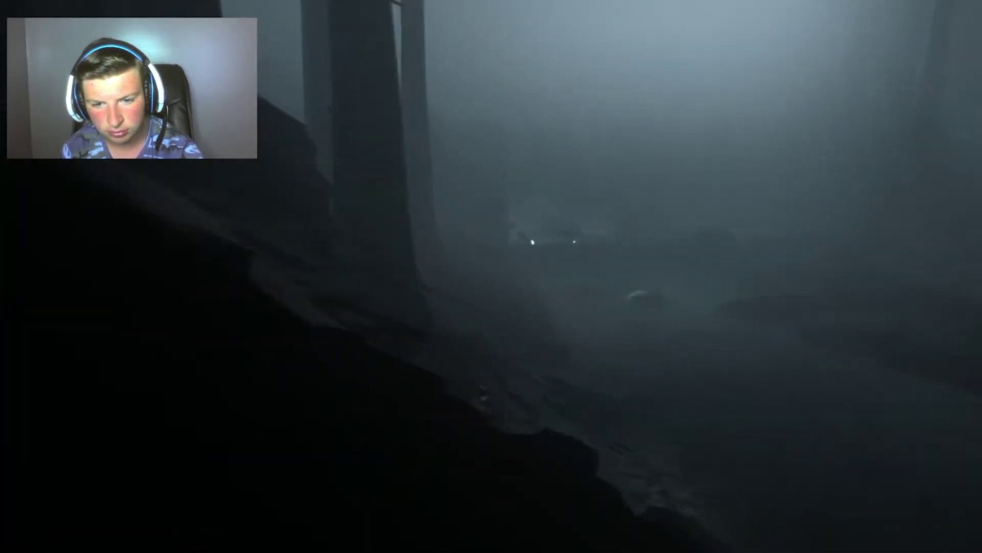
{"action": "key", "text": "Right"}
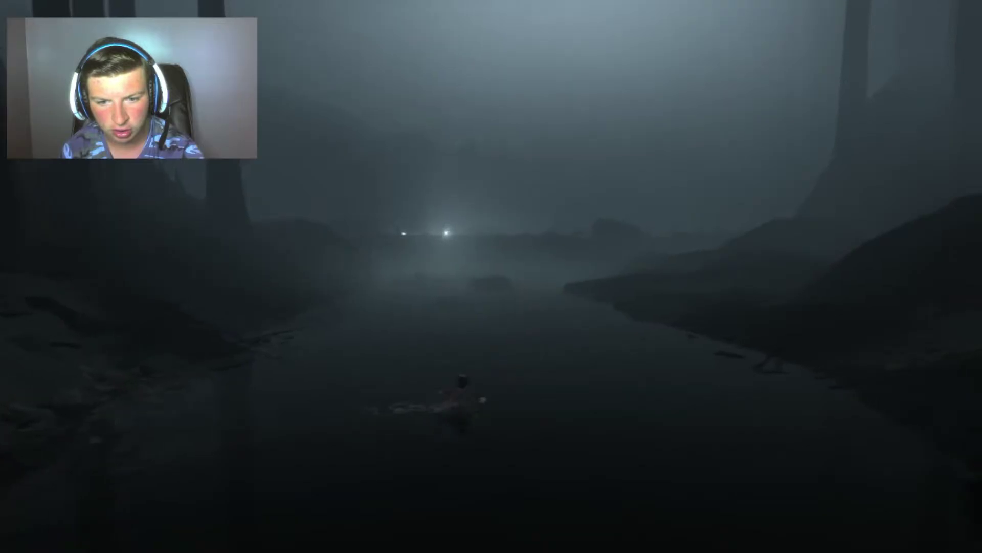
{"action": "key", "text": "Up"}
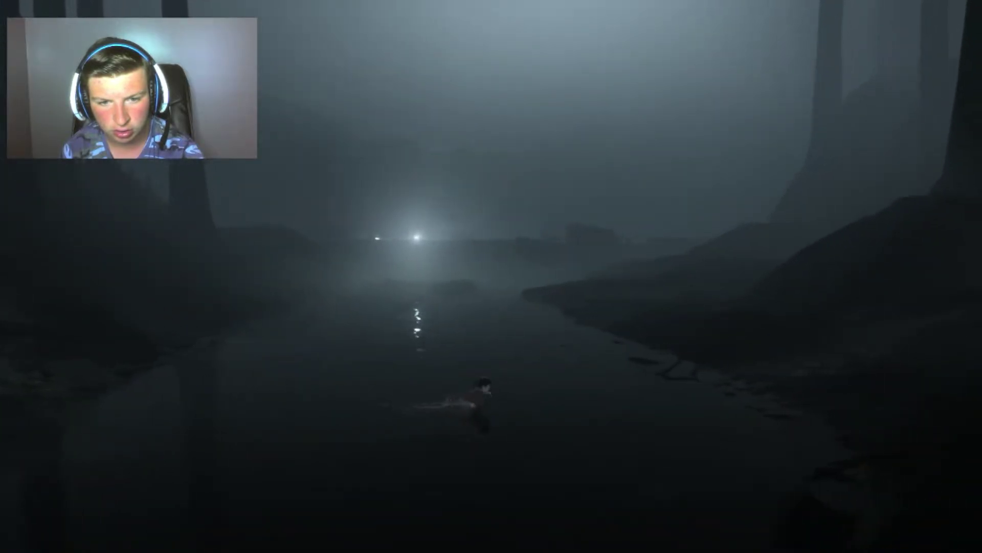
{"action": "key", "text": "Up"}
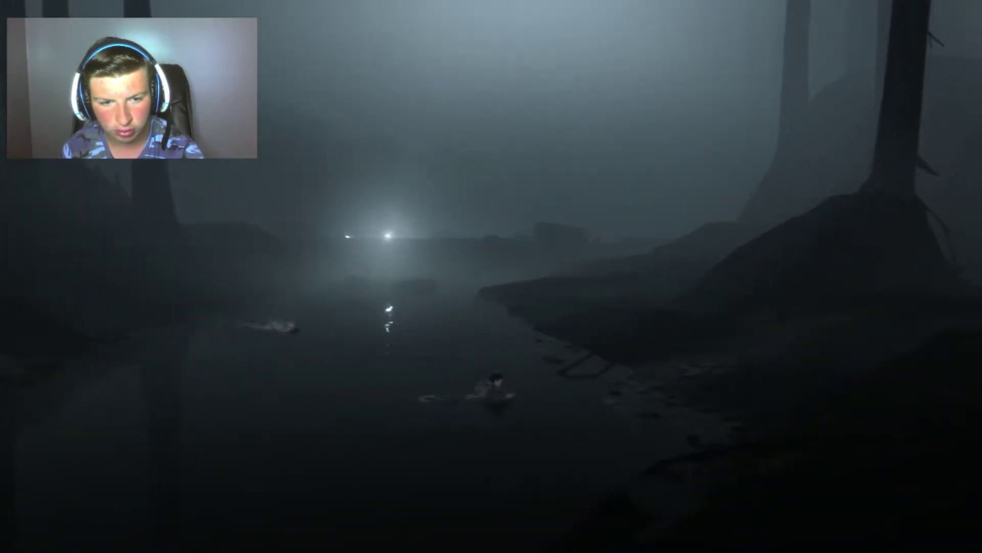
{"action": "key", "text": "Up"}
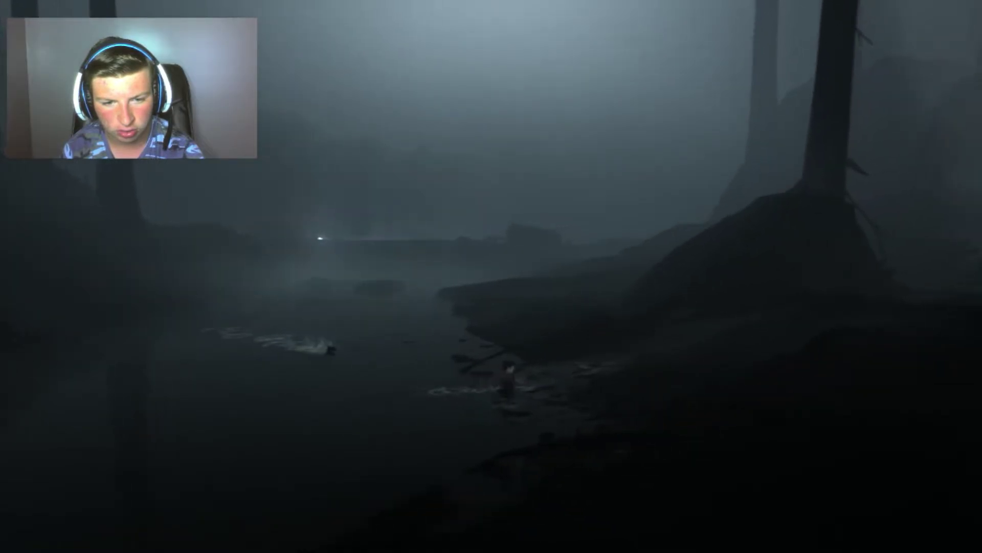
{"action": "key", "text": "Right"}
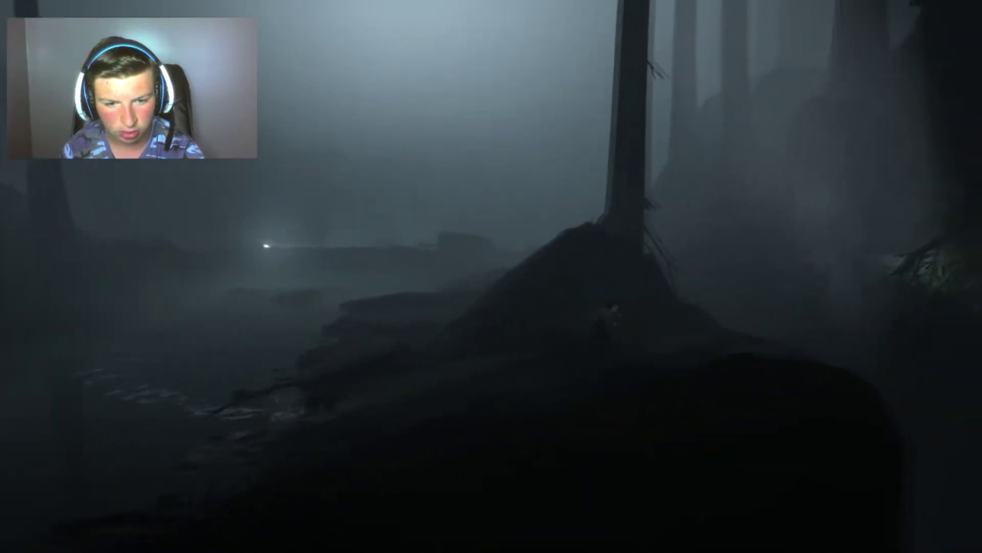
{"action": "key", "text": "Right"}
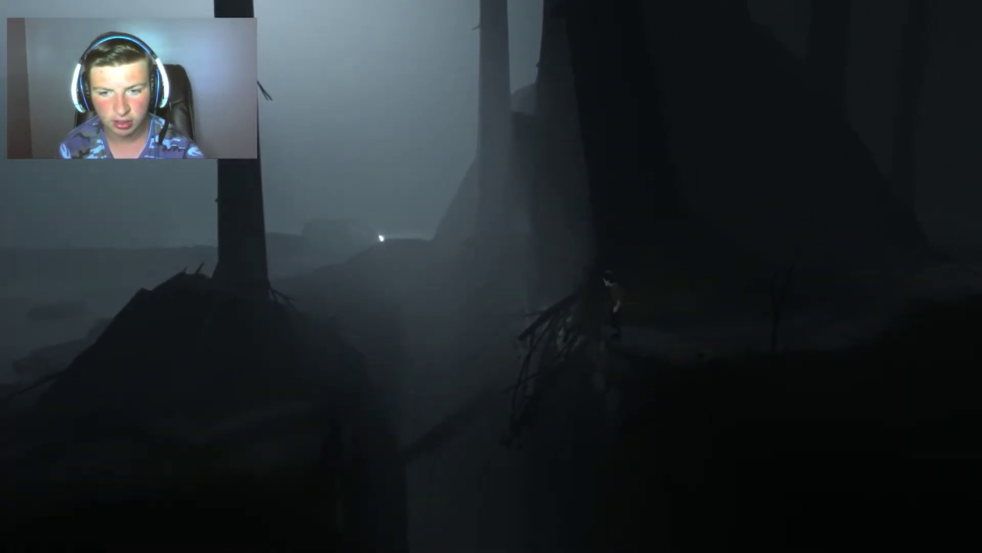
{"action": "key", "text": "Right"}
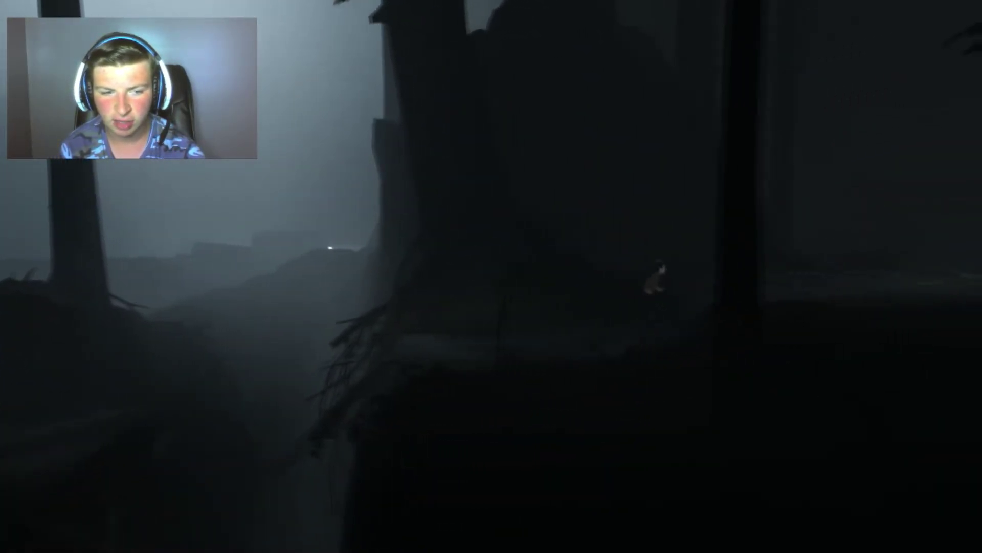
{"action": "key", "text": "Right"}
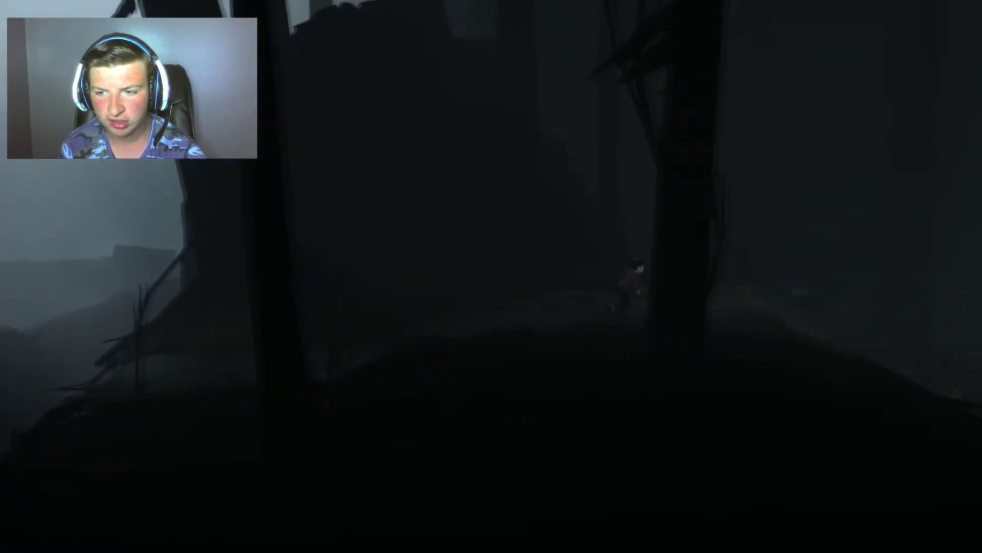
{"action": "key", "text": "Right"}
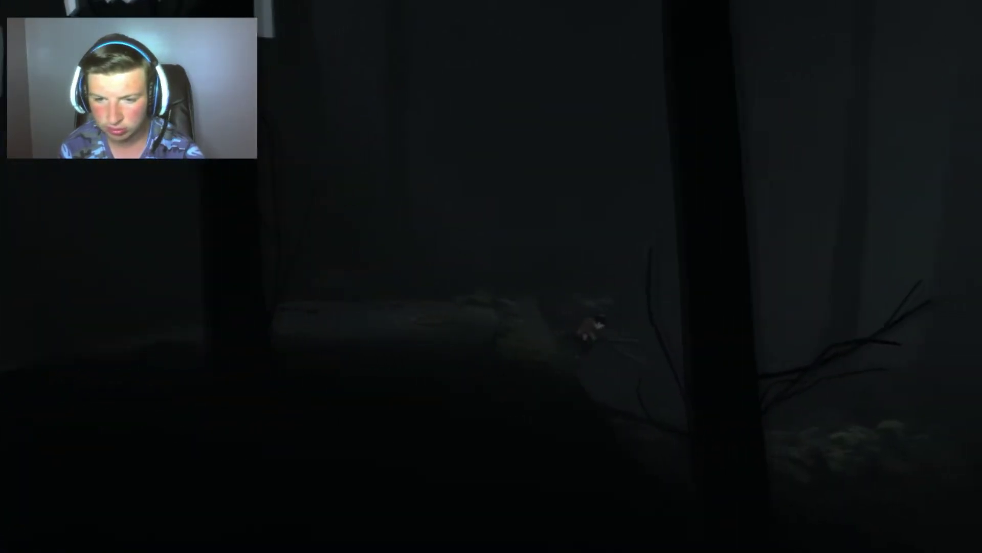
{"action": "key", "text": "Right"}
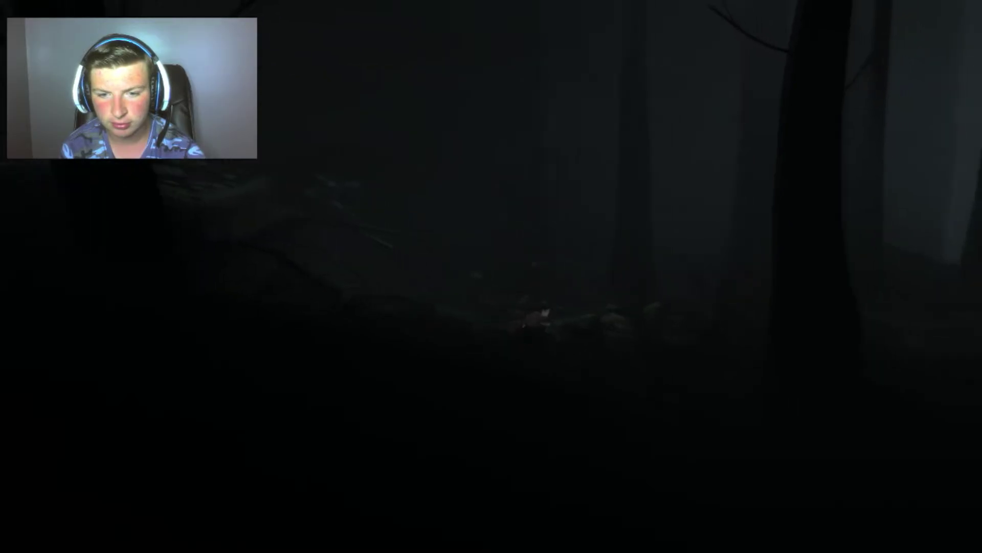
{"action": "key", "text": "Right"}
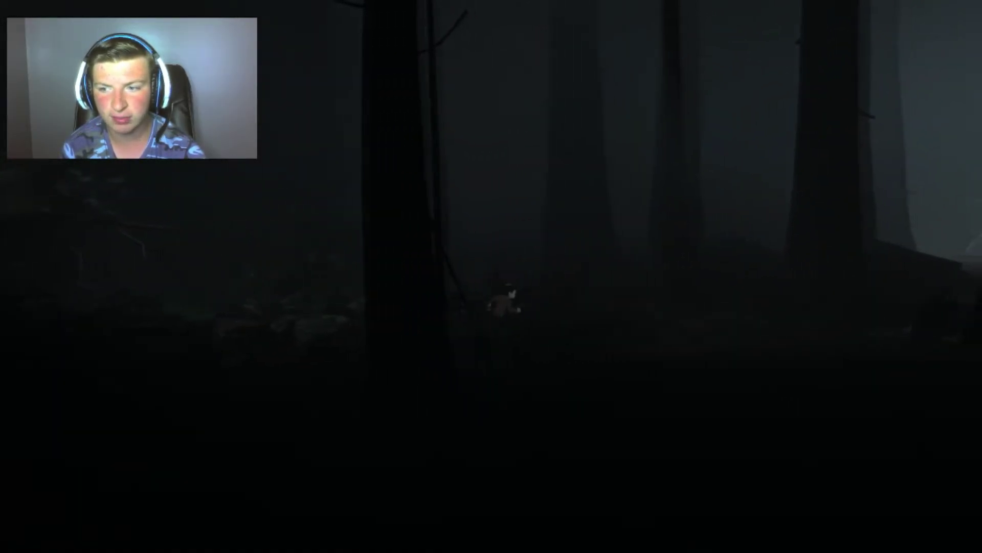
{"action": "key", "text": "Right"}
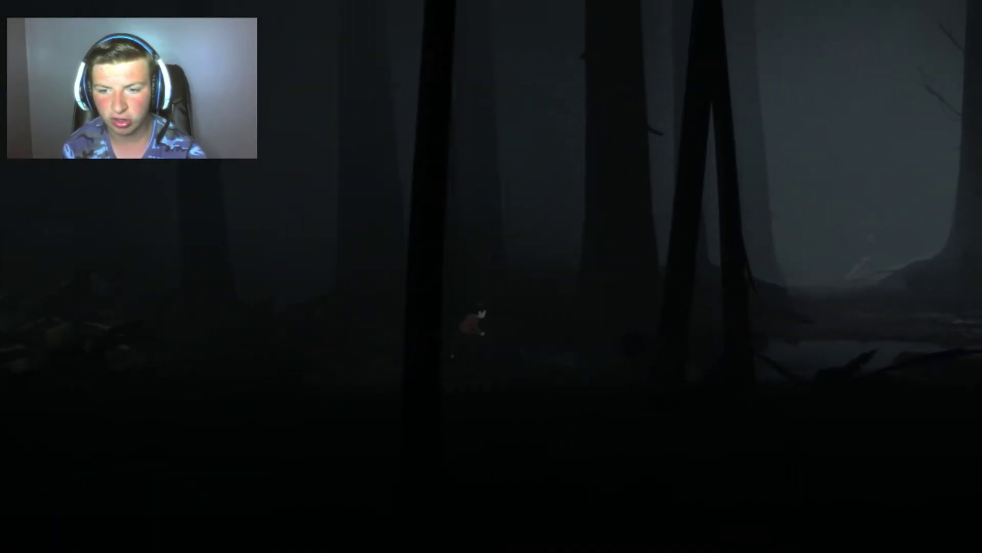
{"action": "key", "text": "Right"}
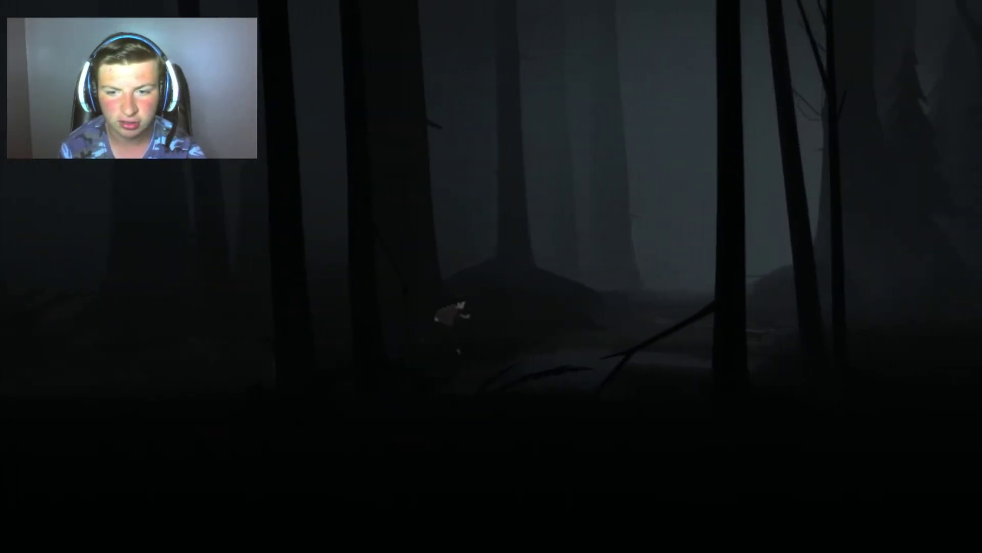
{"action": "key", "text": "Right"}
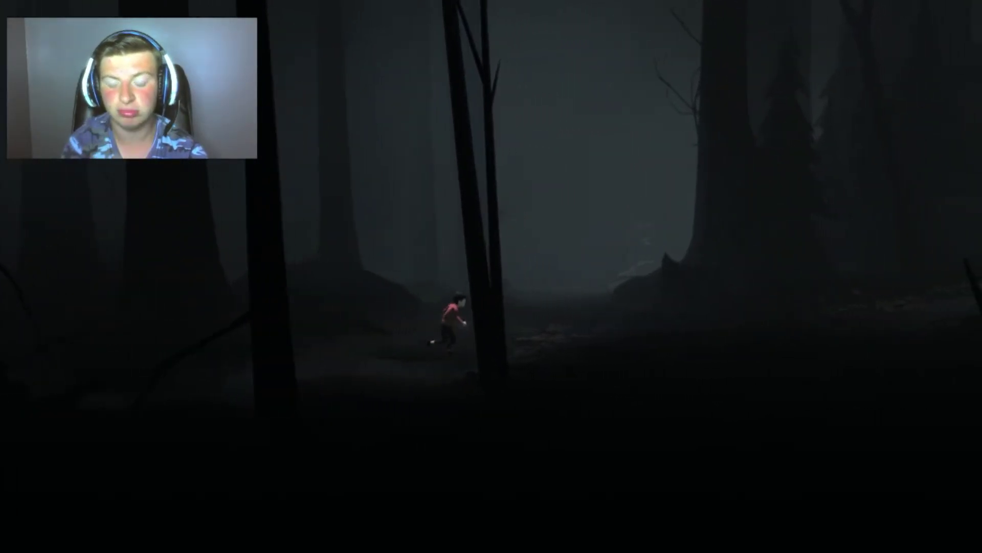
{"action": "key", "text": "Right"}
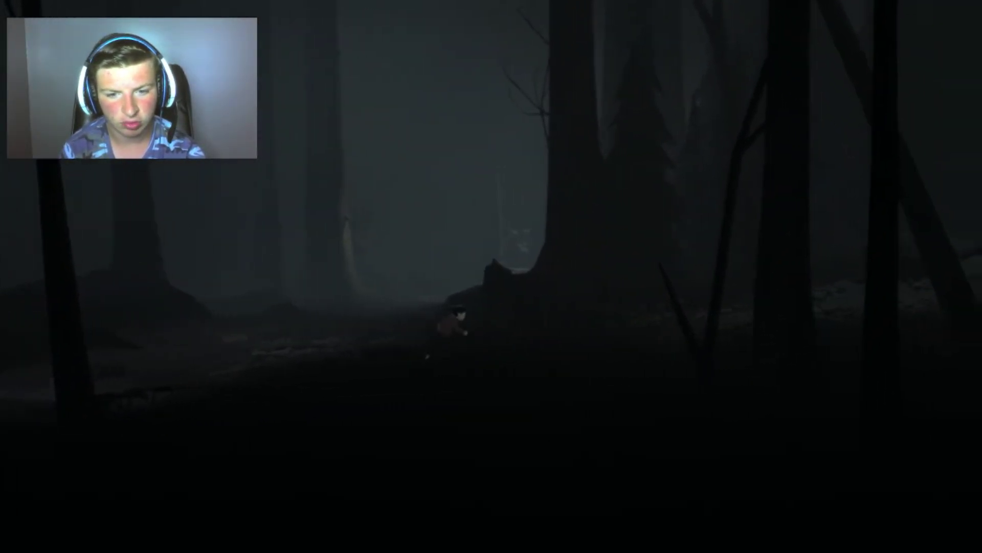
{"action": "key", "text": "Right"}
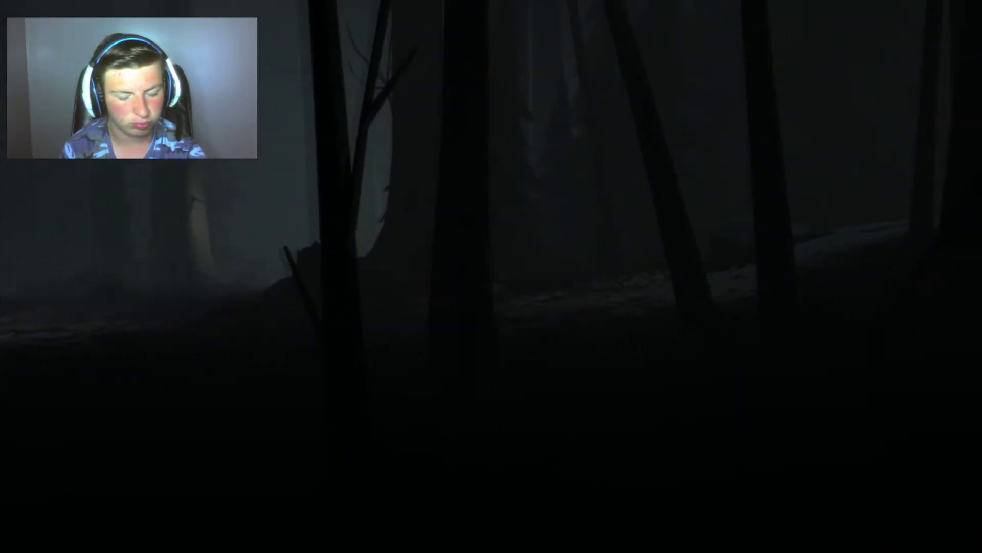
{"action": "key", "text": "Right"}
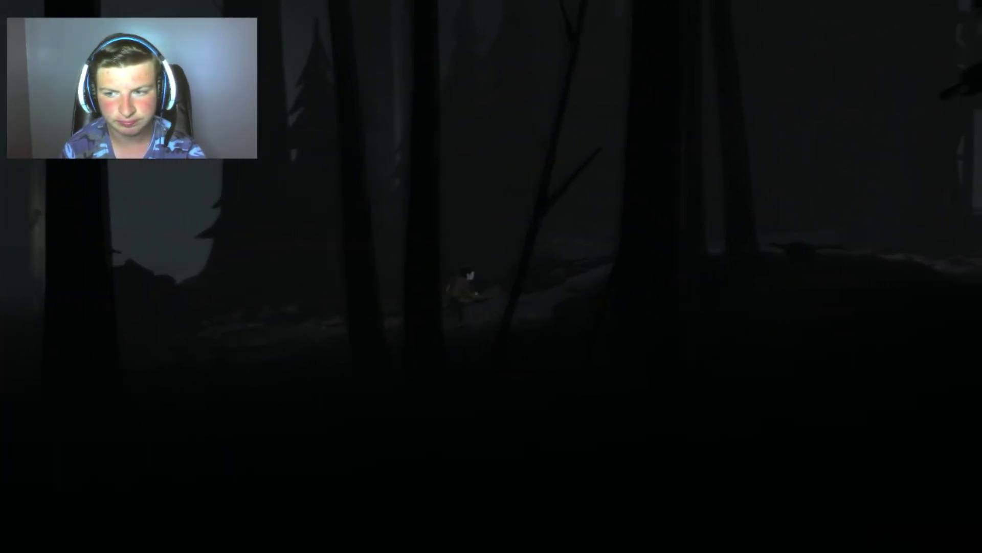
{"action": "key", "text": "Right"}
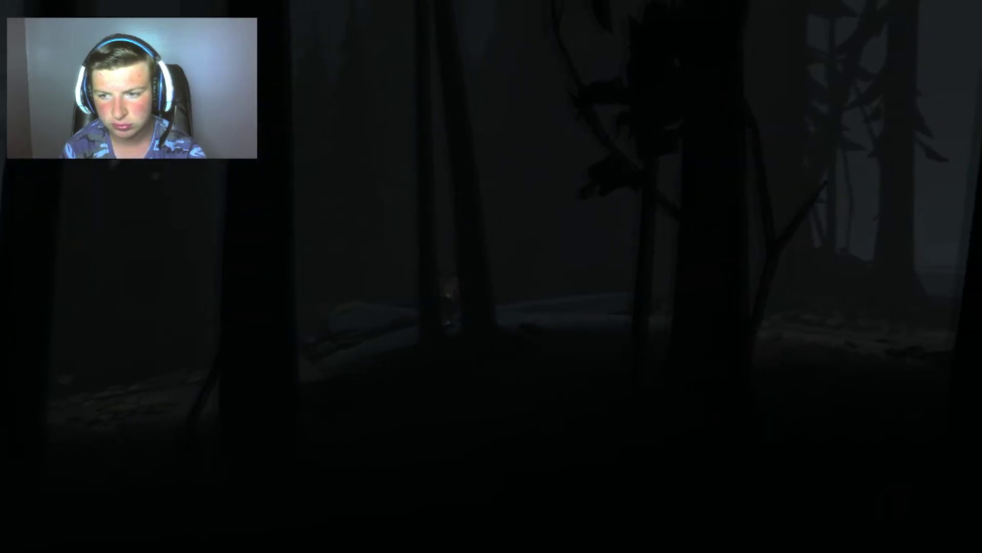
{"action": "key", "text": "Right"}
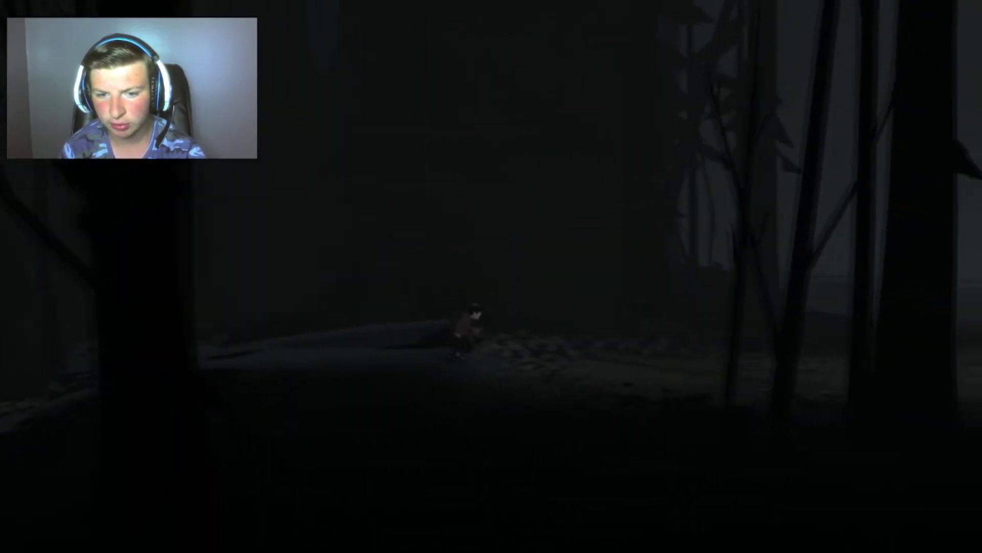
{"action": "key", "text": "Right"}
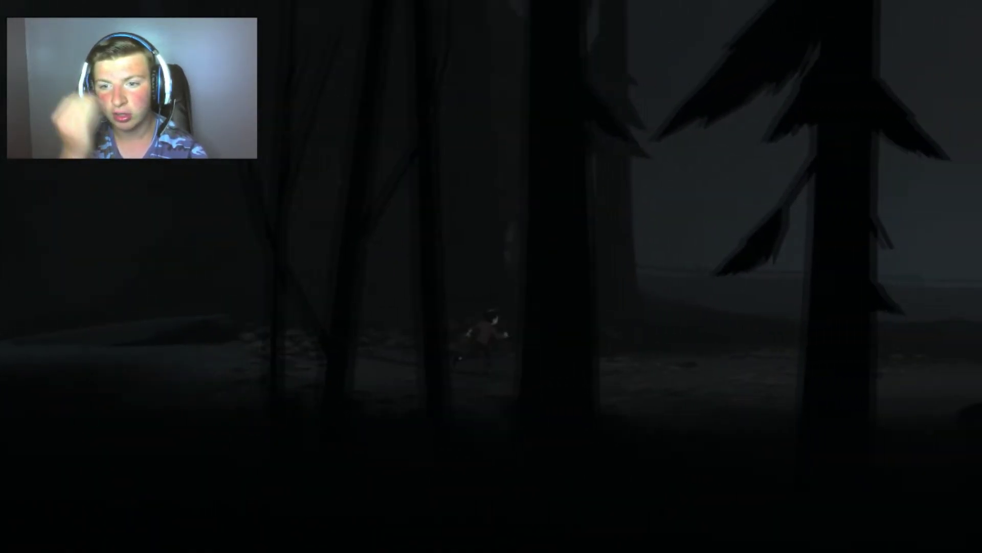
{"action": "key", "text": "Right"}
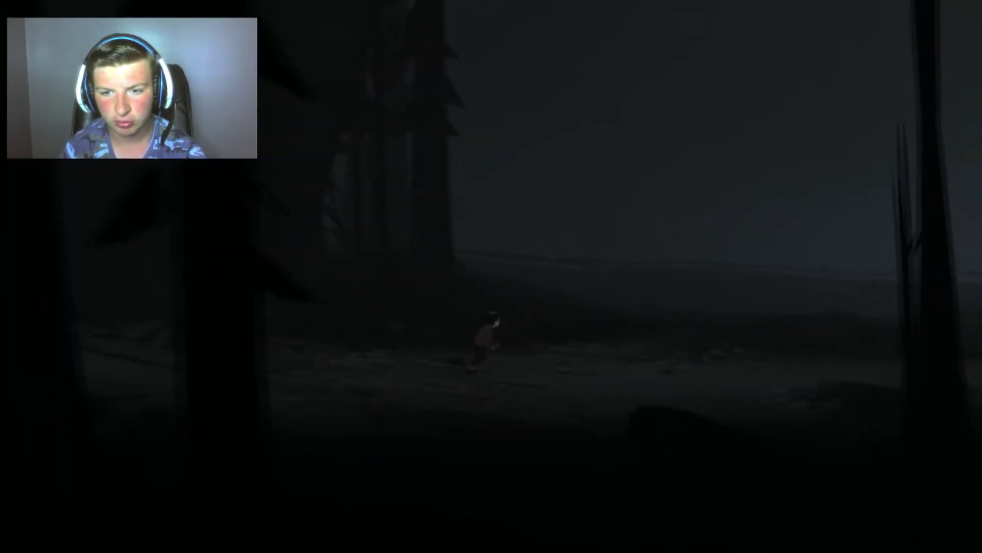
{"action": "key", "text": "Right"}
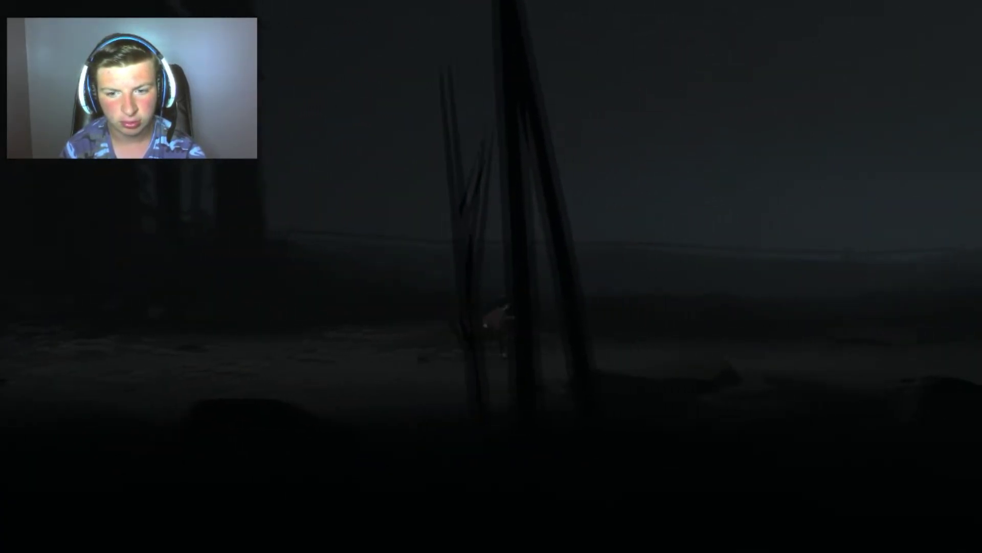
{"action": "key", "text": "Right"}
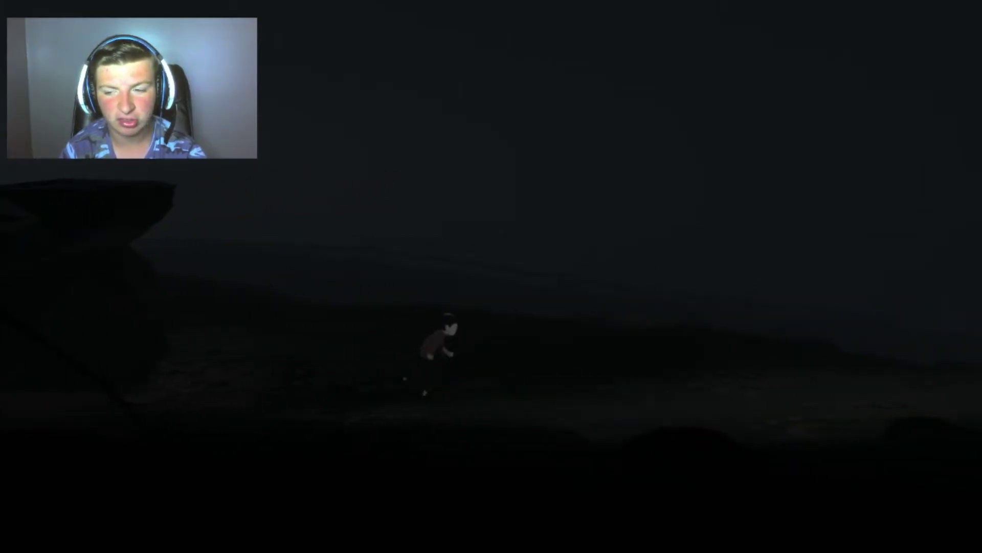
{"action": "key", "text": "Right"}
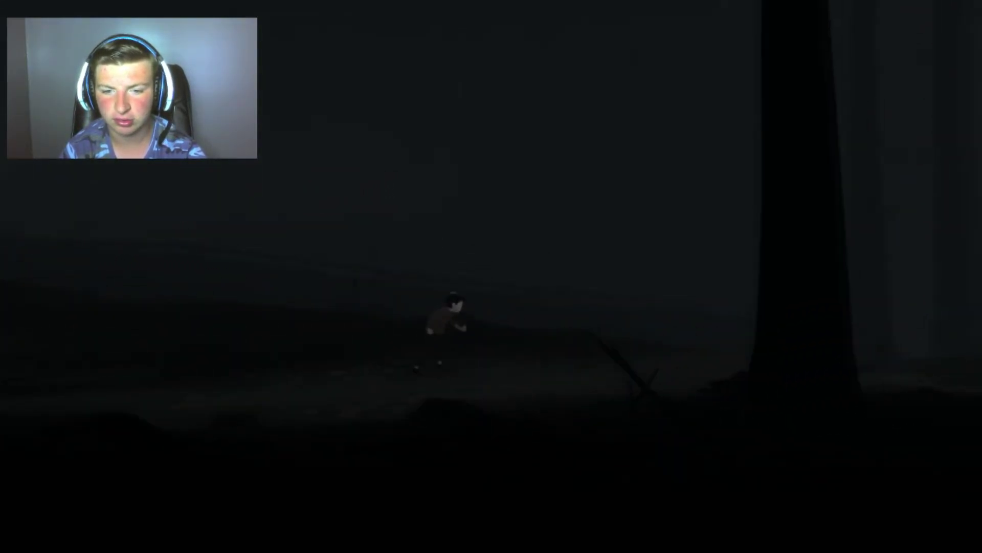
{"action": "key", "text": "Right"}
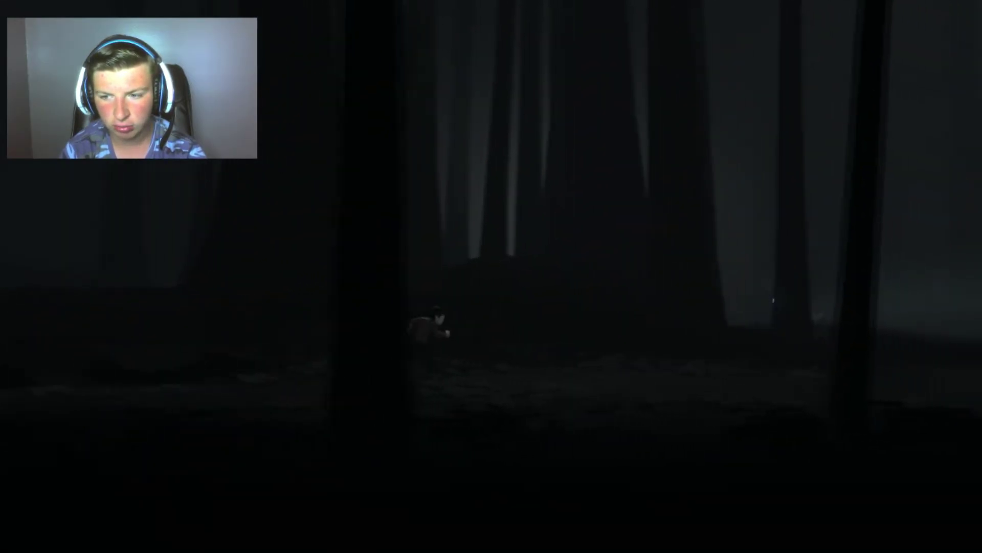
{"action": "key", "text": "Right"}
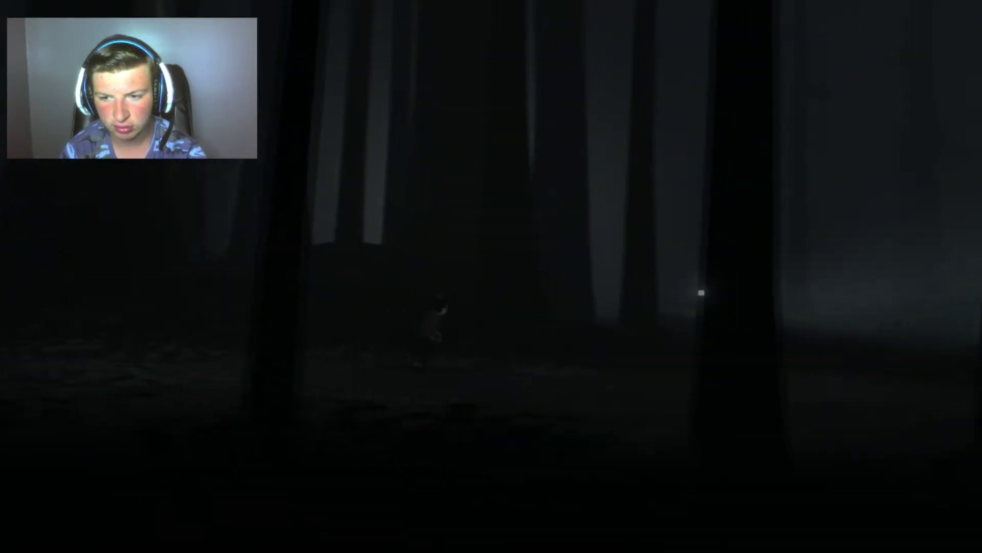
{"action": "key", "text": "Right"}
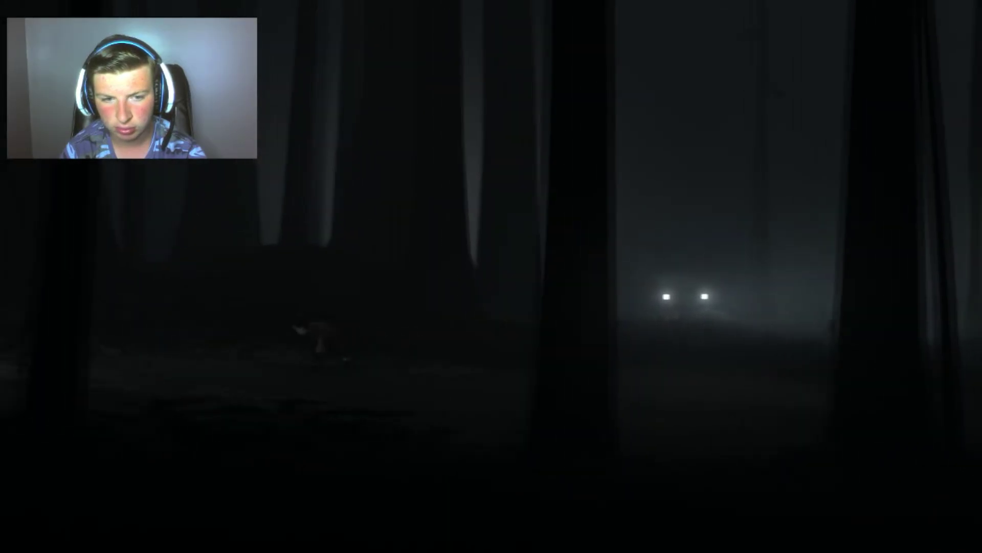
{"action": "key", "text": "Right"}
{"action": "key", "text": "Right"}
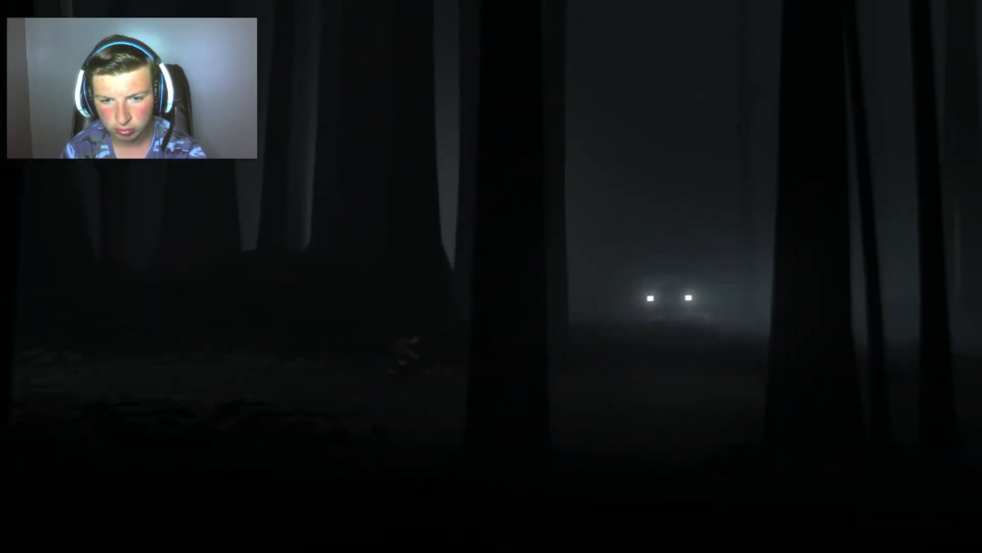
{"action": "key", "text": "Right"}
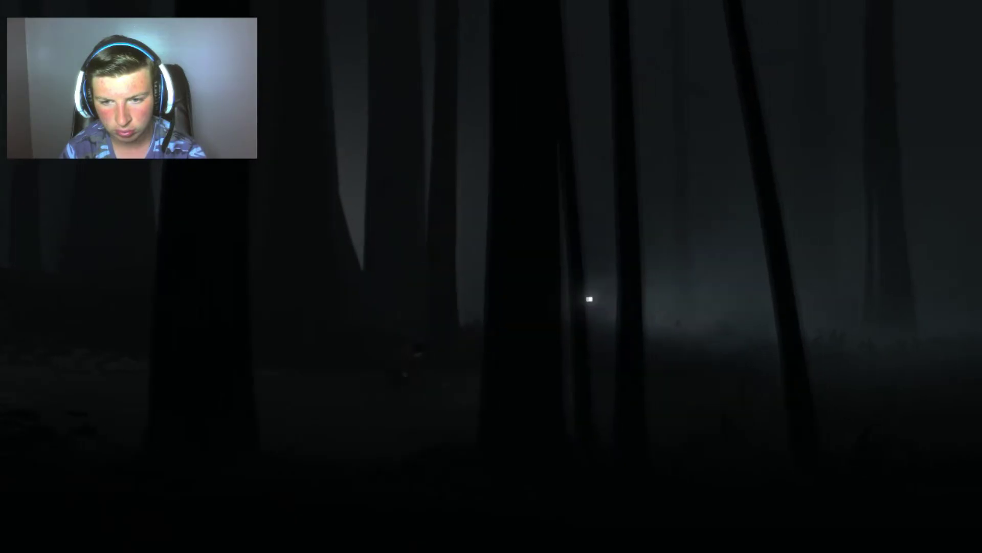
{"action": "key", "text": "Right"}
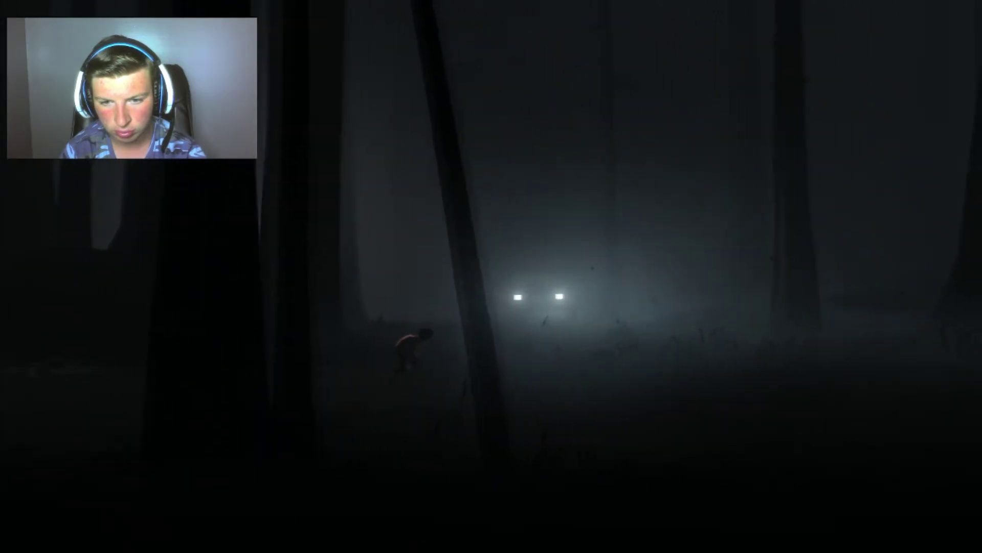
{"action": "key", "text": "Right"}
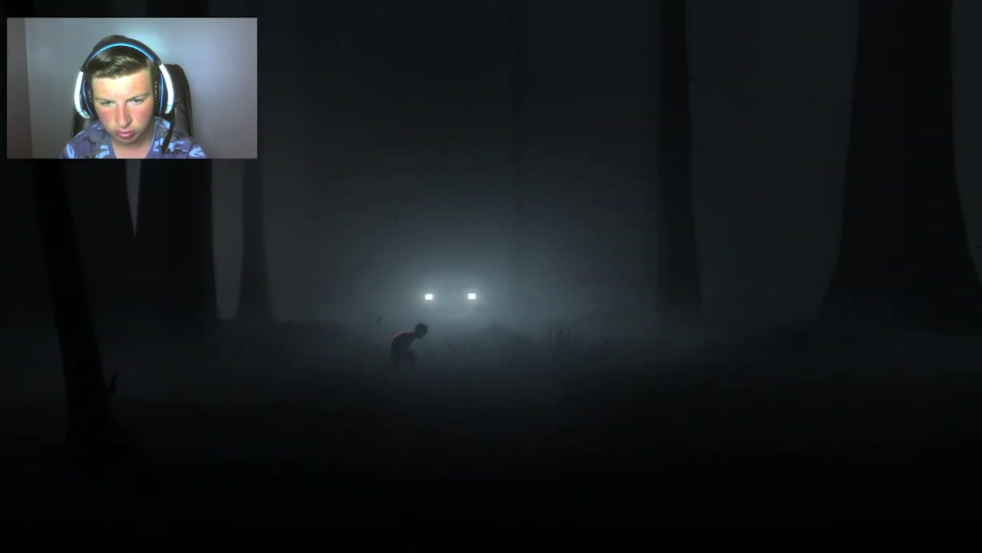
{"action": "key", "text": "Right"}
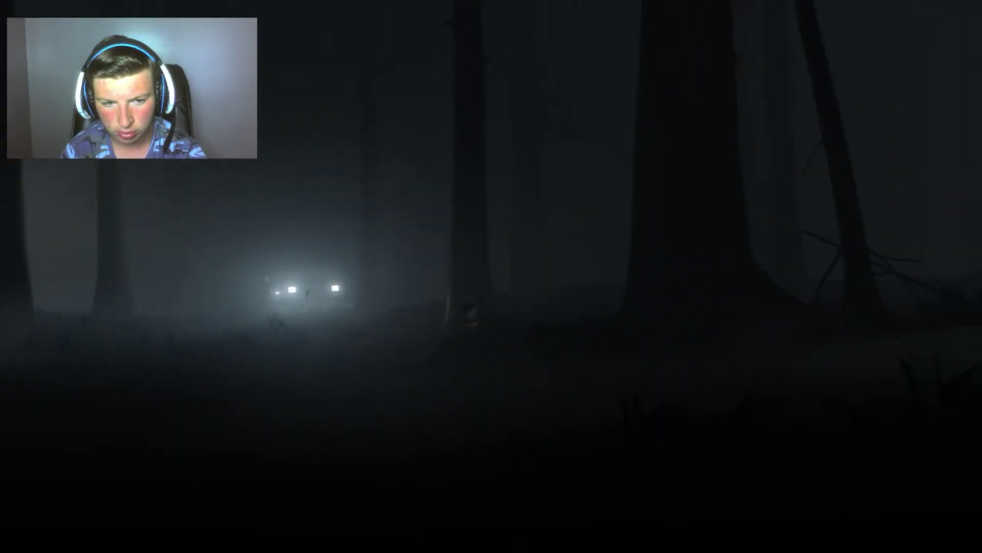
{"action": "key", "text": "Right"}
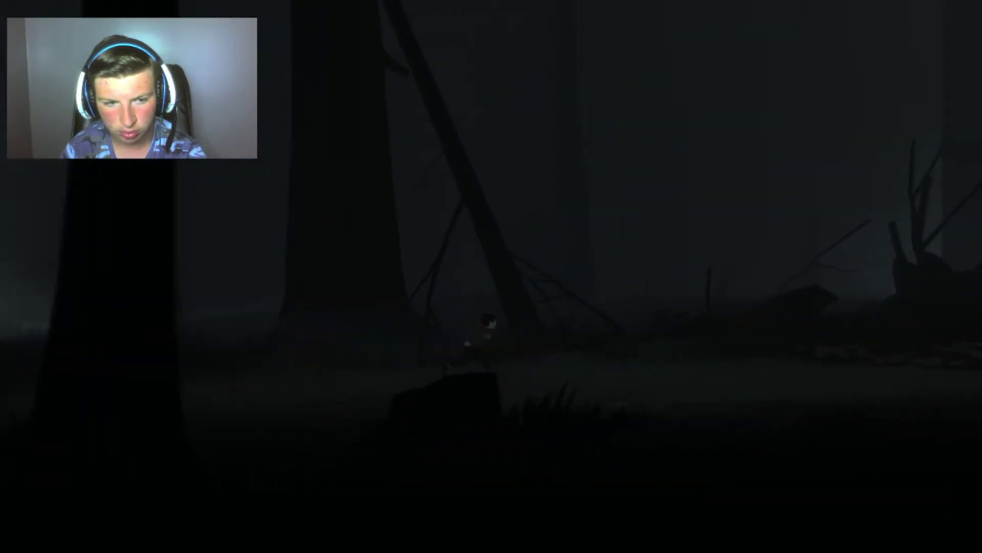
{"action": "key", "text": "Right"}
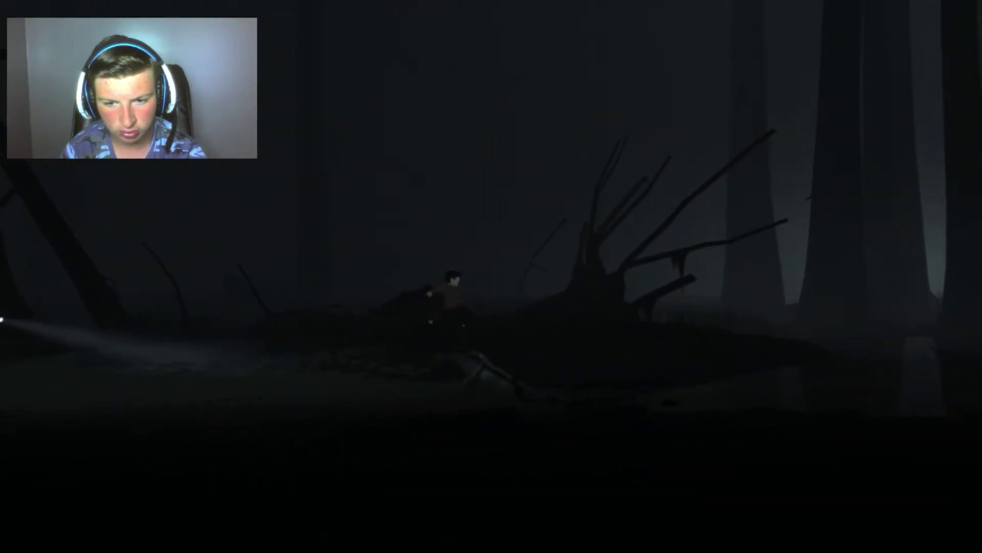
{"action": "key", "text": "Right"}
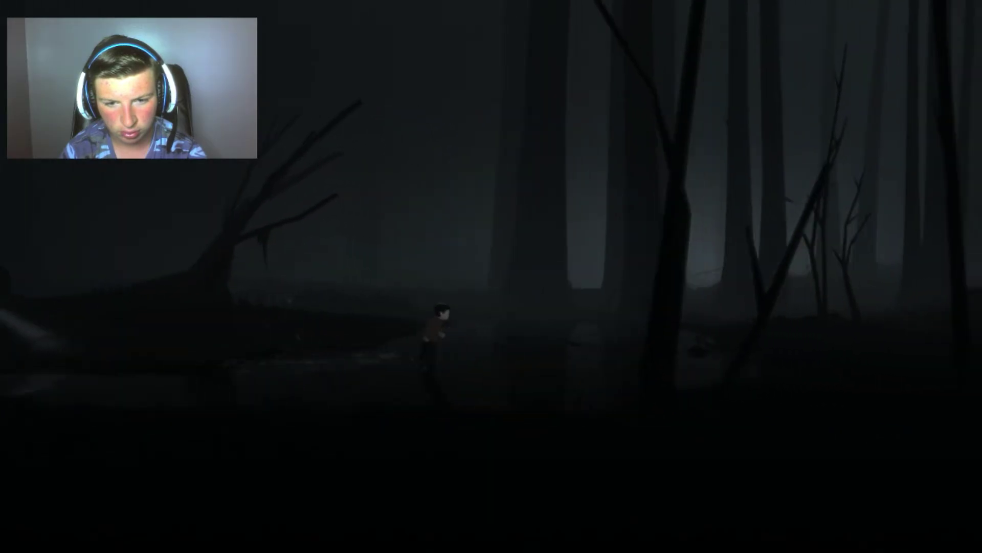
{"action": "key", "text": "Right"}
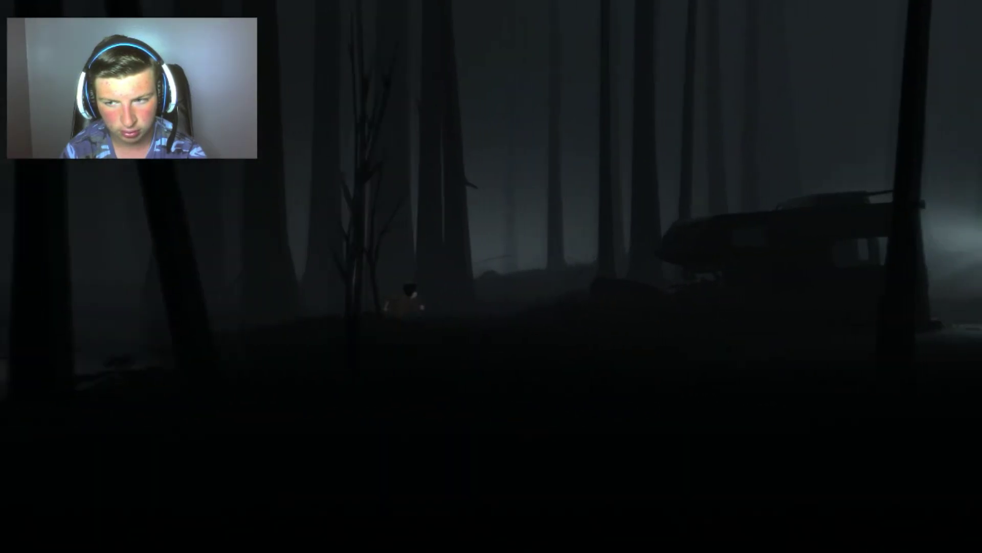
{"action": "key", "text": "Right"}
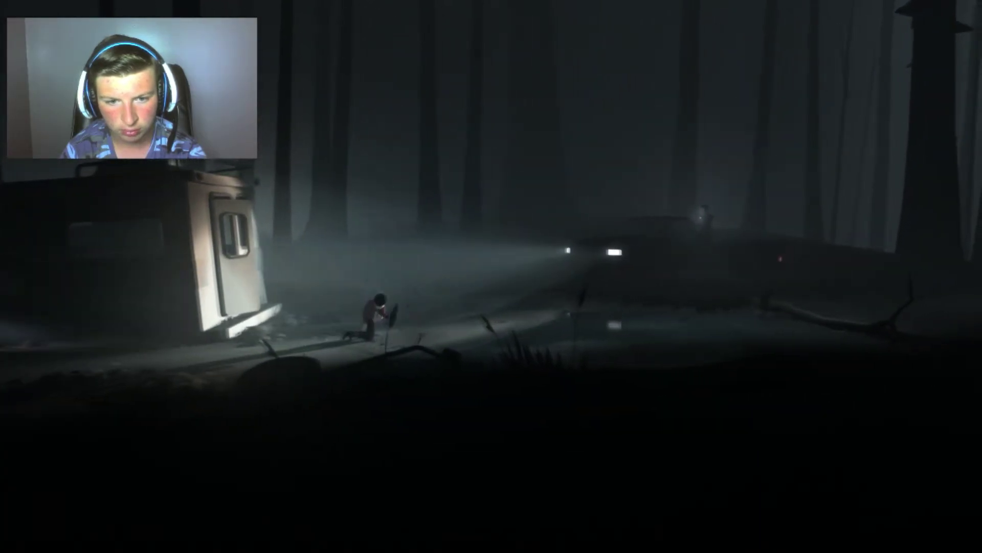
{"action": "key", "text": "Down"}
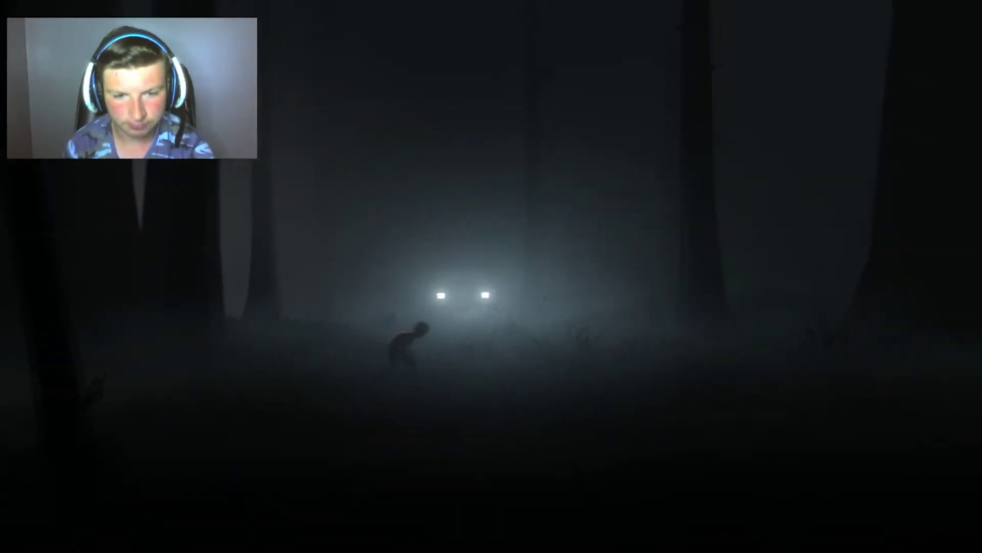
{"action": "key", "text": "Right"}
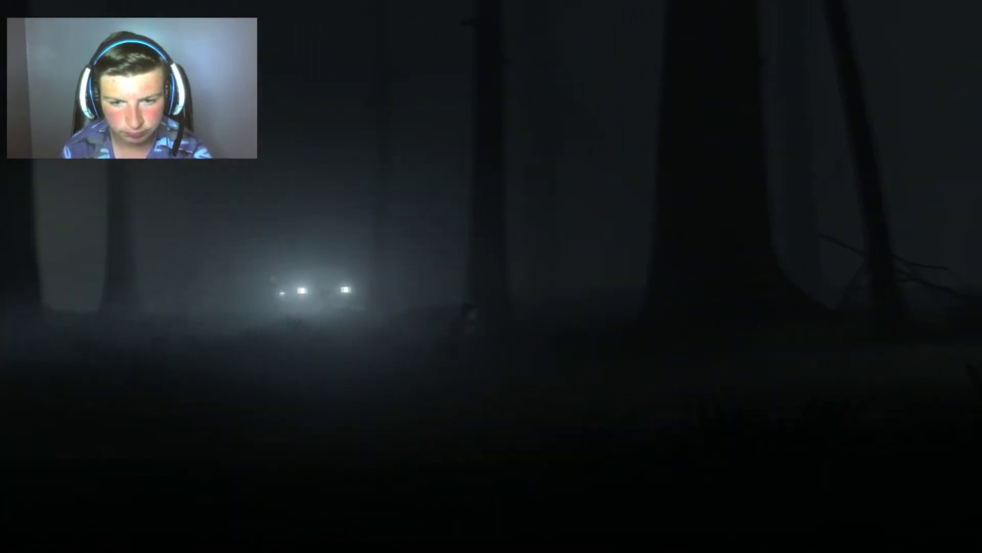
{"action": "key", "text": "Right"}
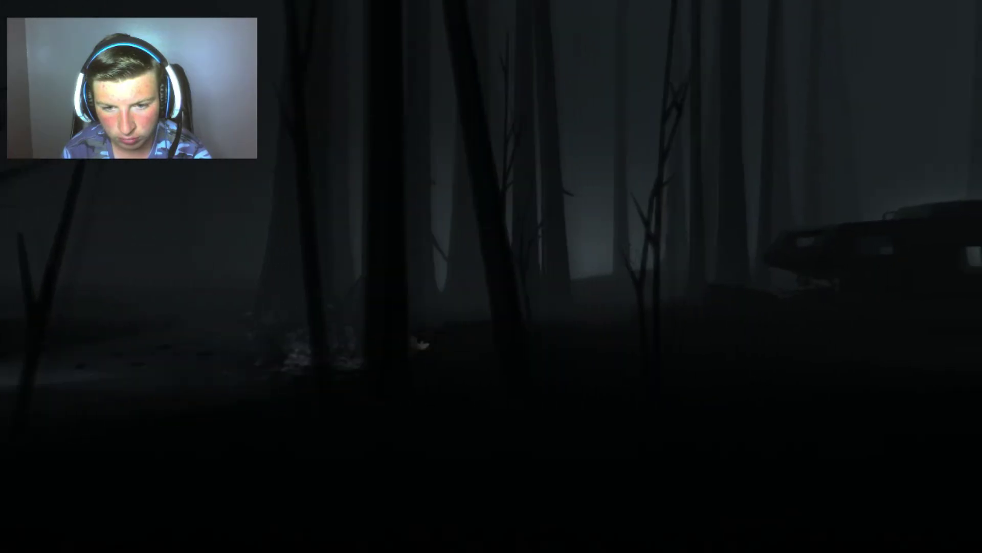
{"action": "key", "text": "Right"}
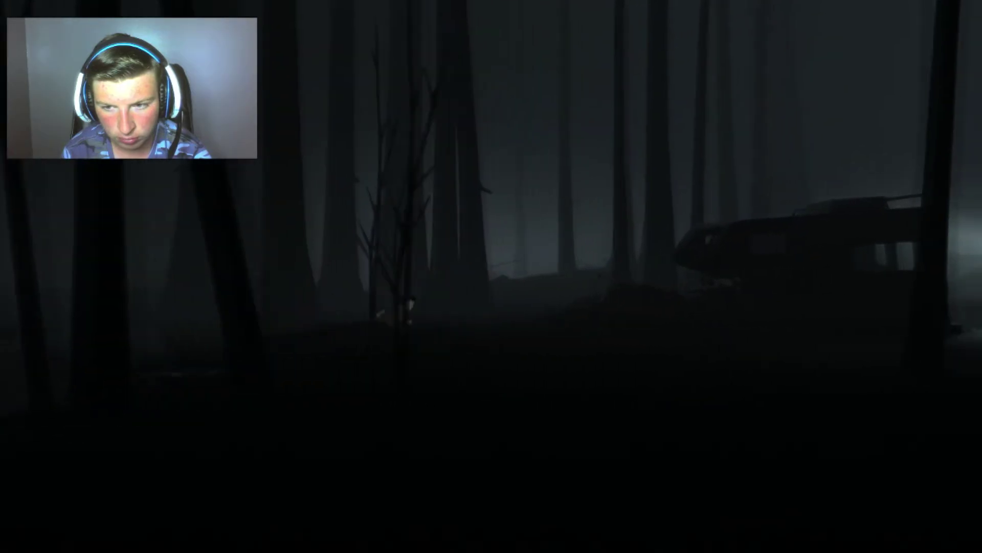
{"action": "key", "text": "Right"}
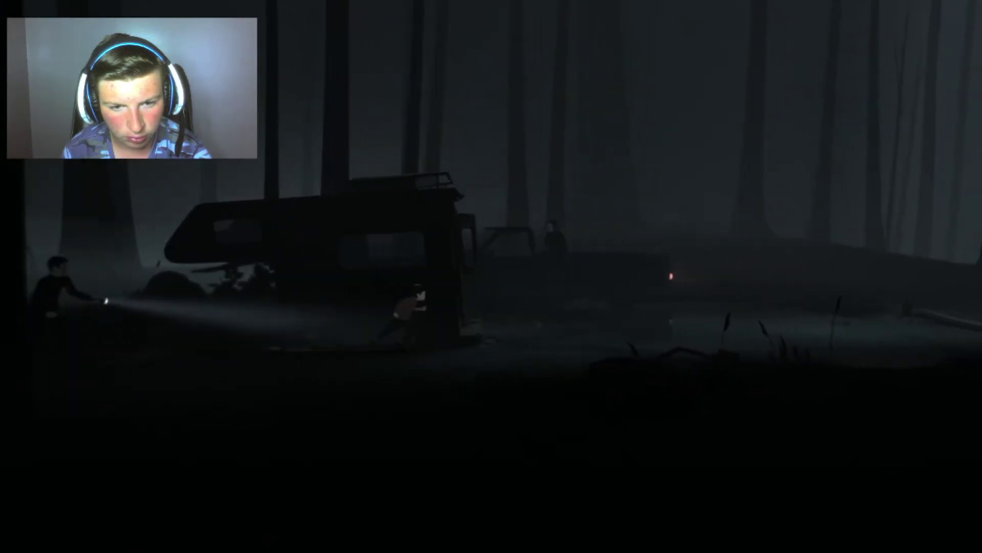
{"action": "key", "text": "Right"}
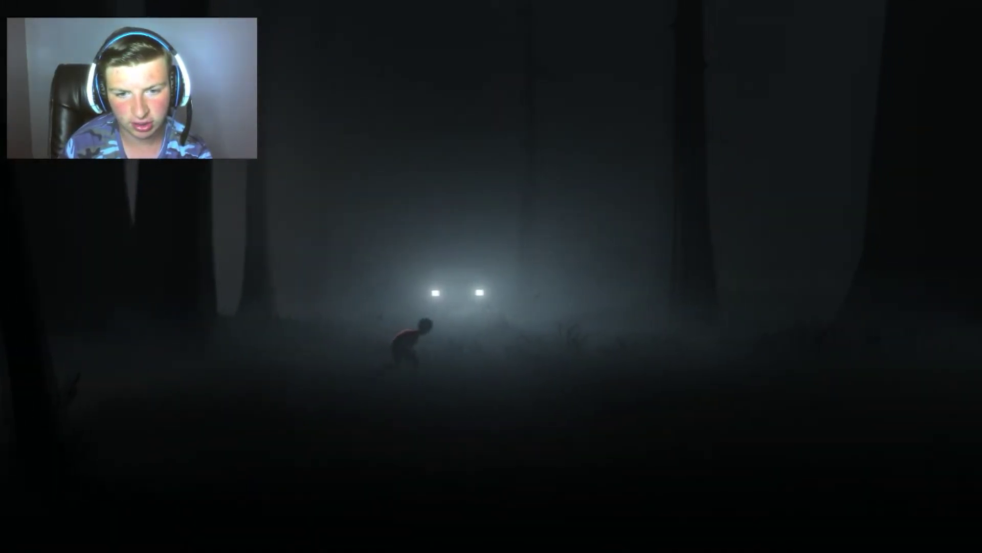
{"action": "key", "text": "Right"}
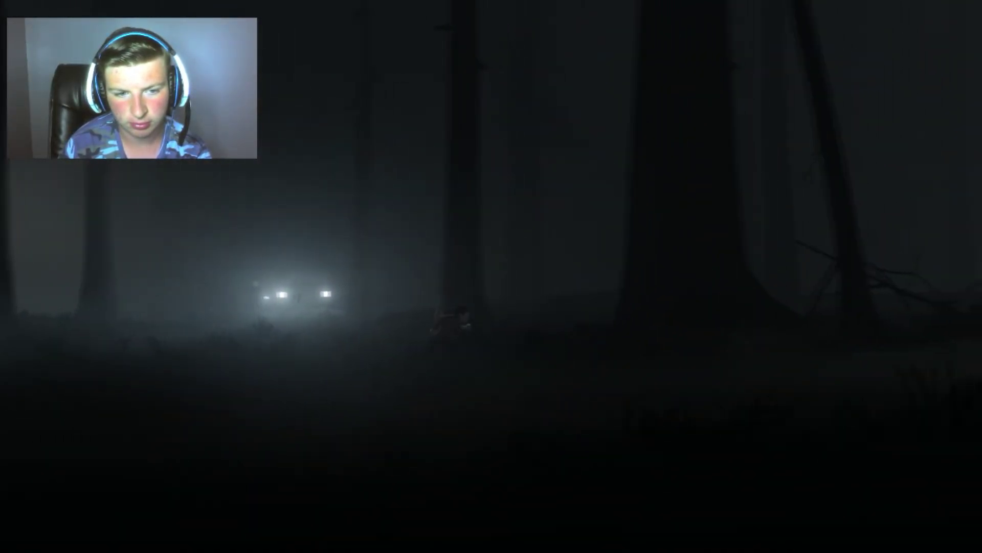
{"action": "key", "text": "Right"}
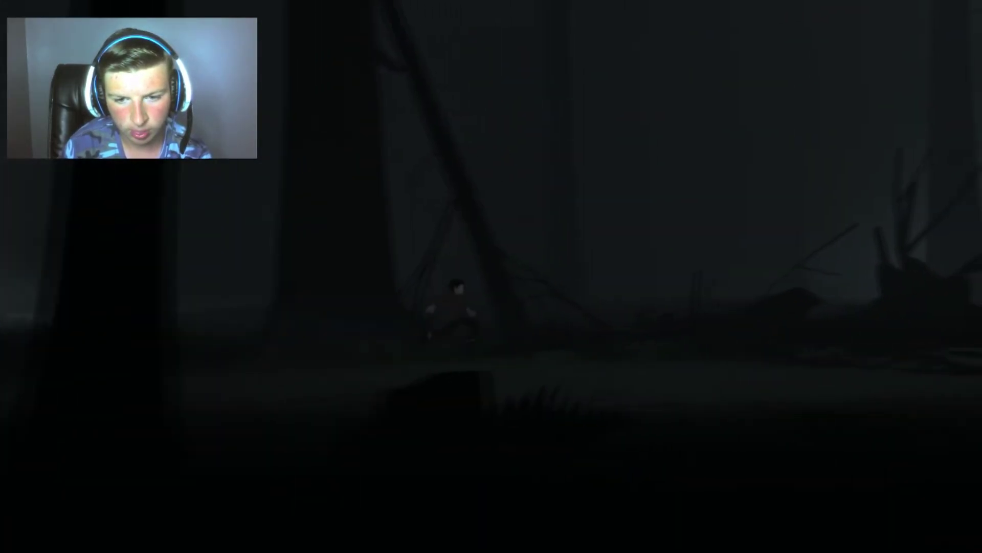
{"action": "key", "text": "Right"}
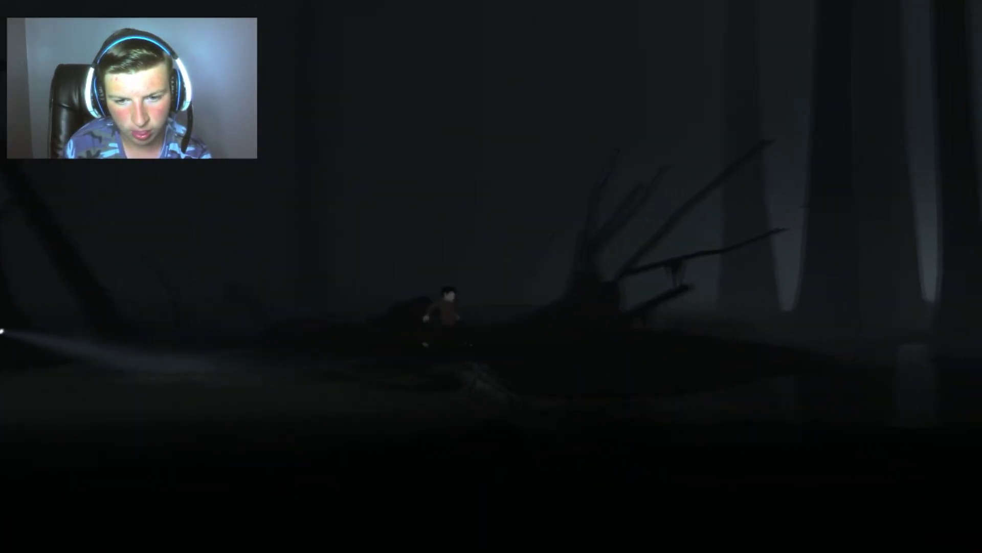
{"action": "key", "text": "Right"}
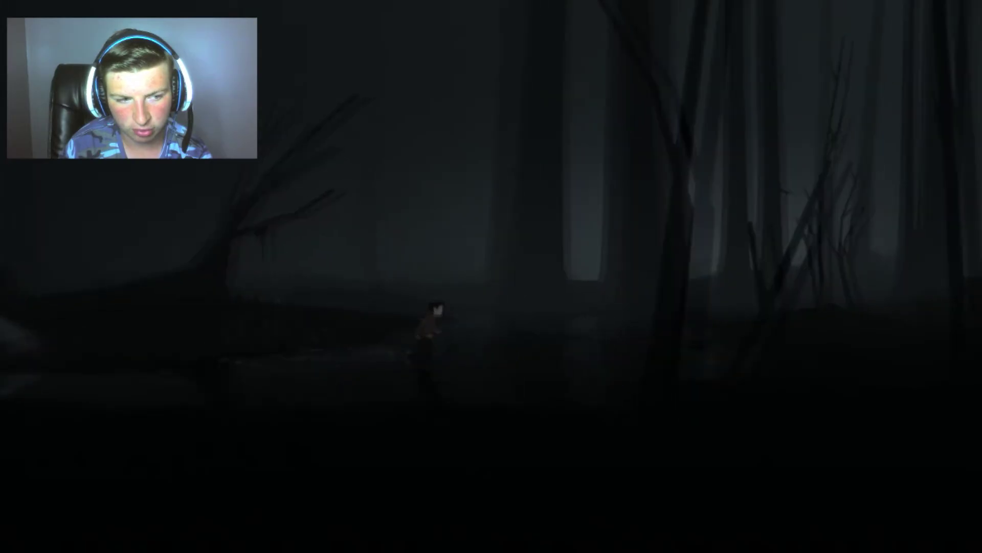
{"action": "key", "text": "Right"}
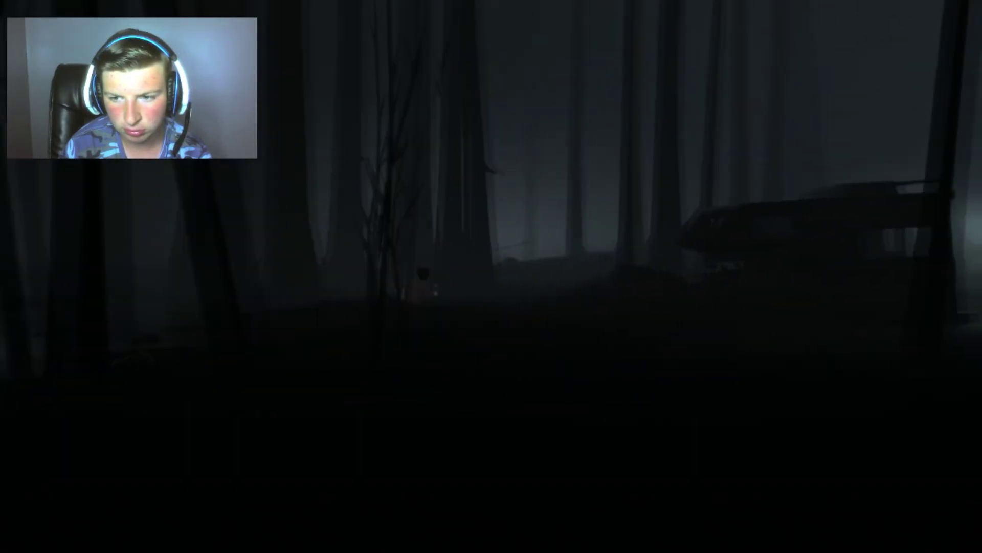
{"action": "key", "text": "Right"}
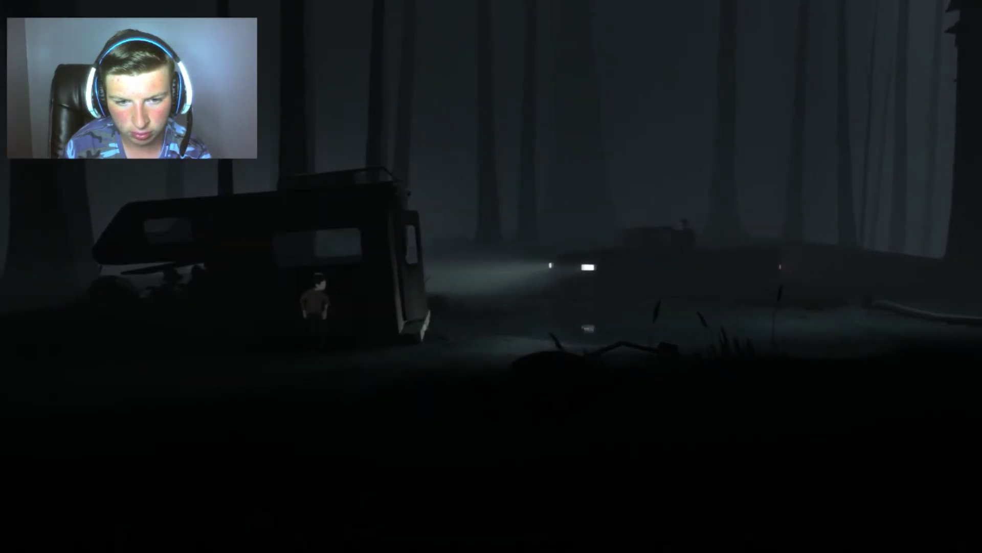
{"action": "key", "text": "Right"}
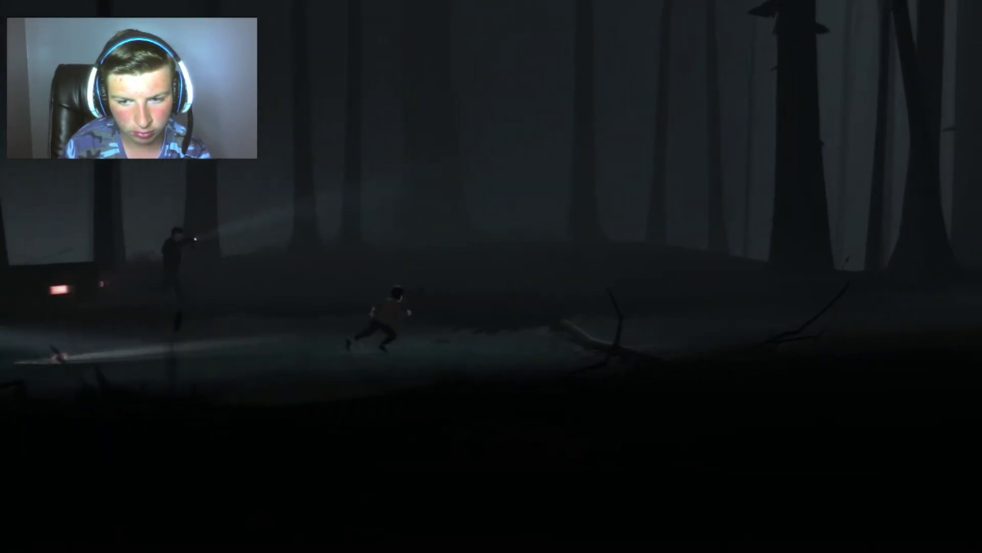
{"action": "key", "text": "Right"}
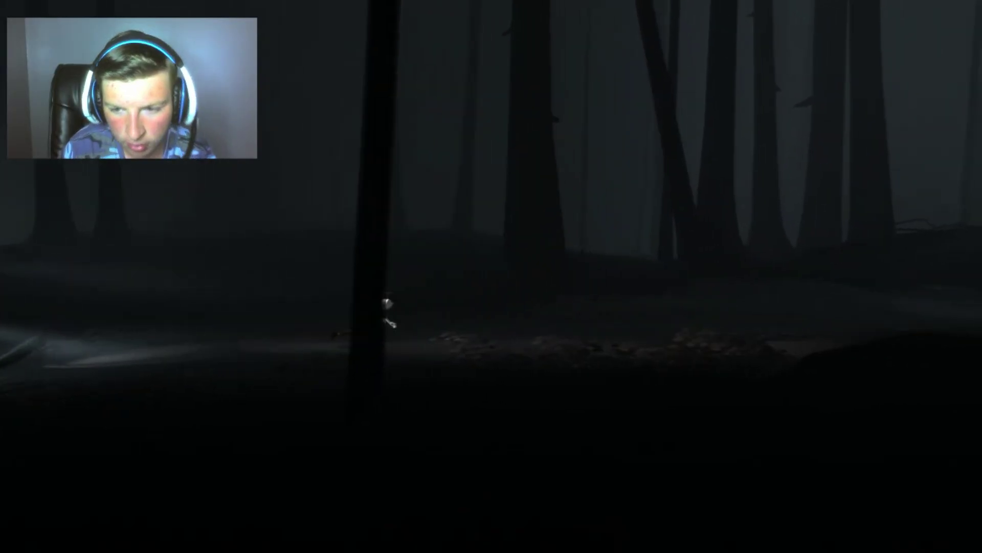
{"action": "key", "text": "Right"}
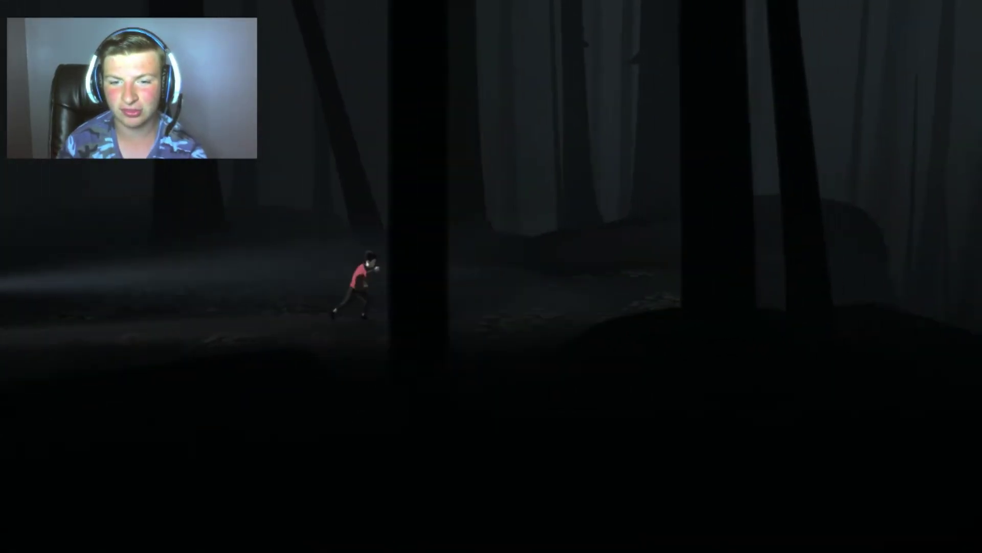
{"action": "key", "text": "Right"}
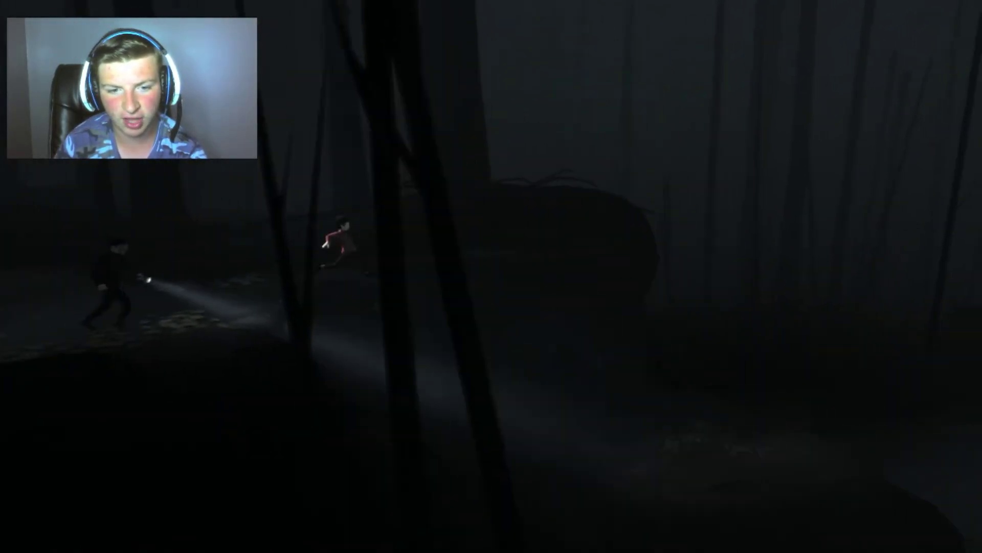
{"action": "key", "text": "Right"}
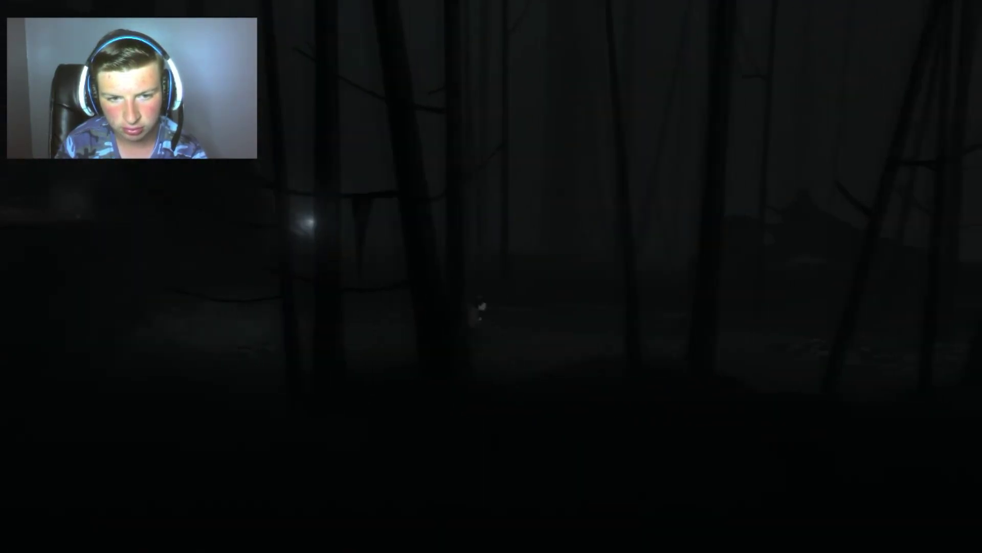
{"action": "key", "text": "Right"}
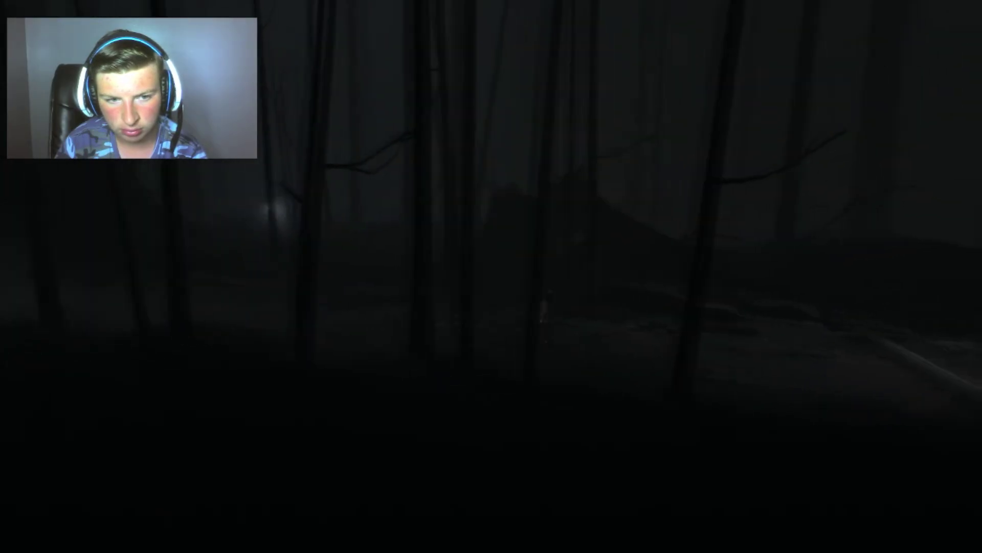
{"action": "key", "text": "Right"}
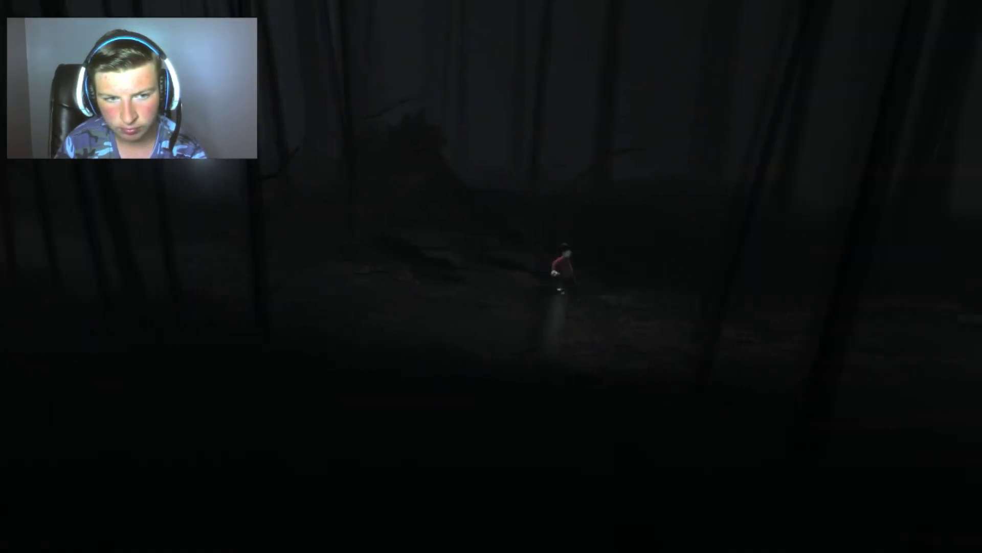
{"action": "key", "text": "Right"}
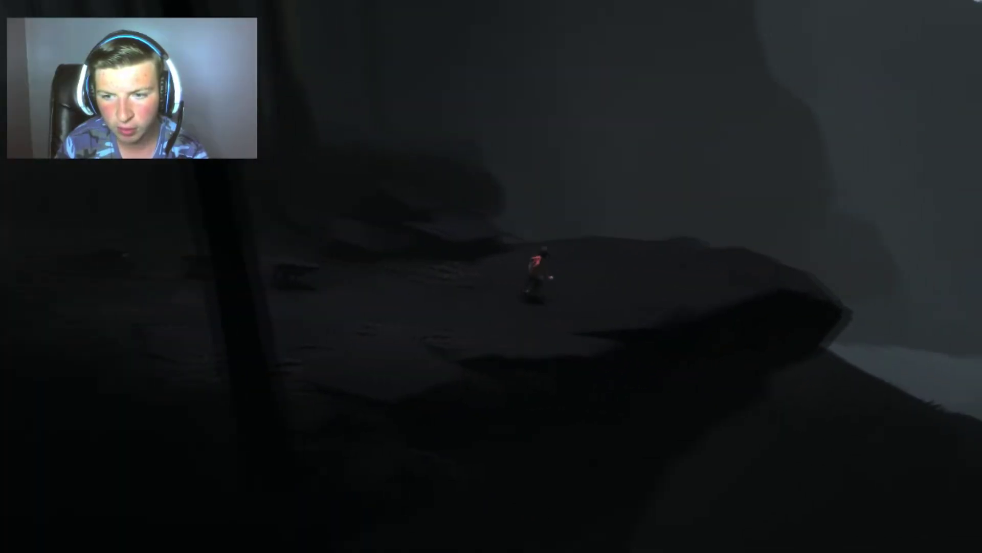
{"action": "key", "text": "Right"}
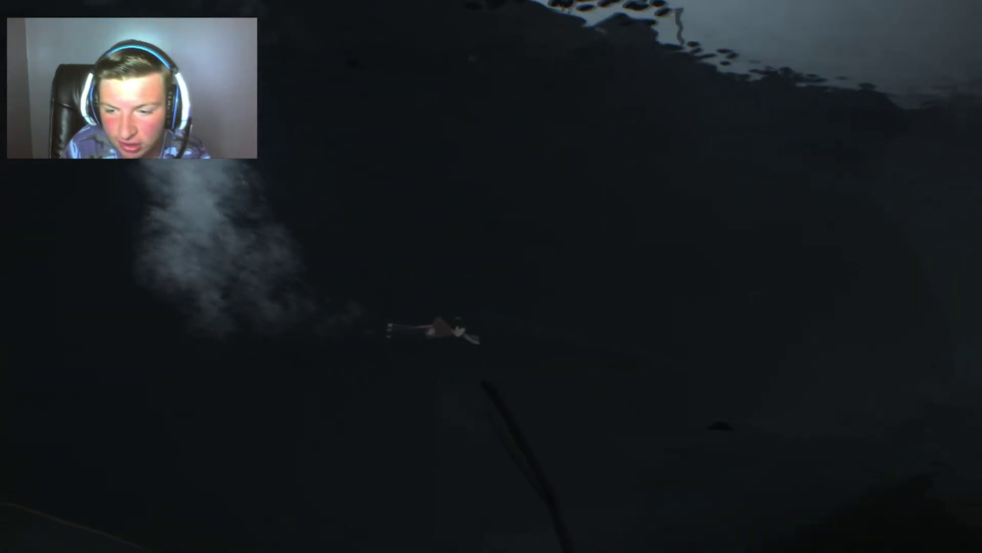
{"action": "key", "text": "Right"}
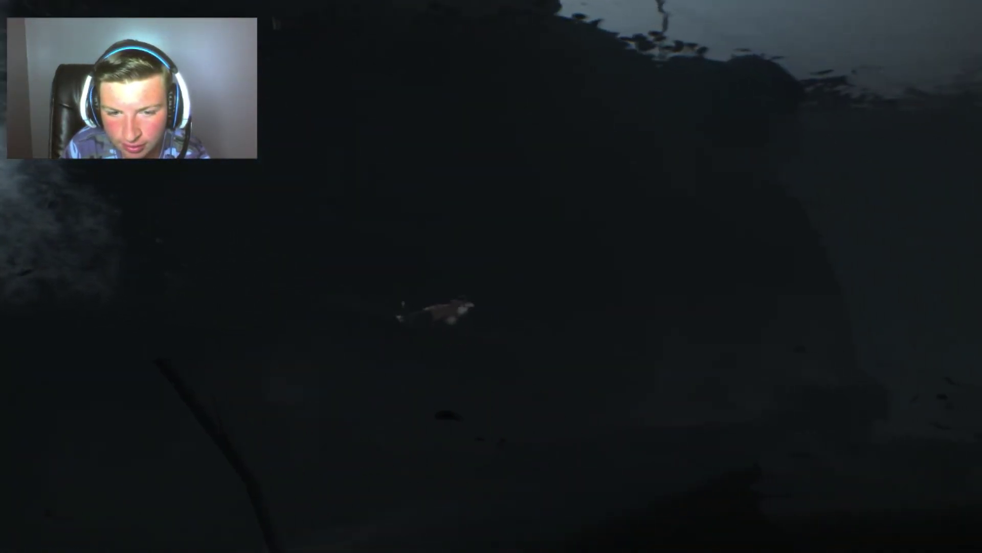
{"action": "key", "text": "Right"}
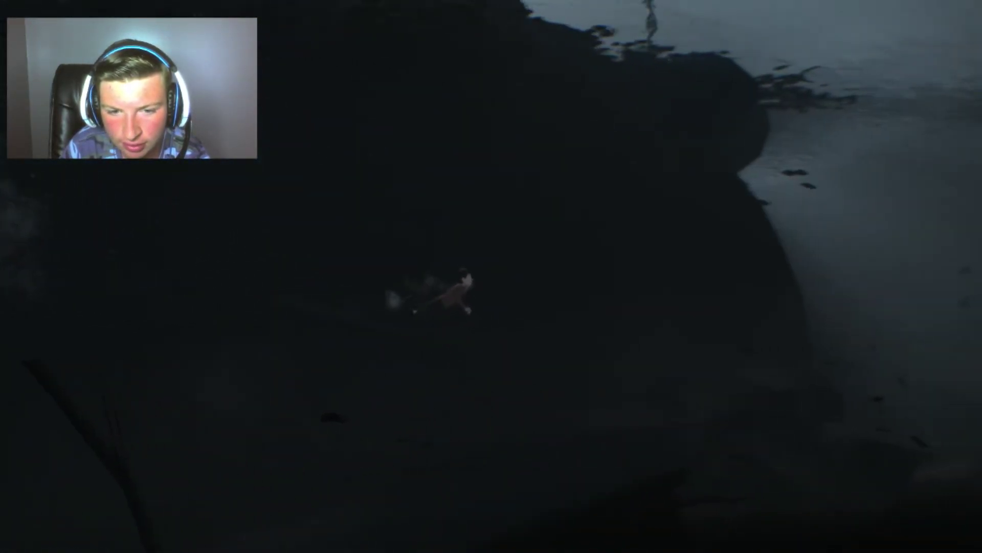
{"action": "key", "text": "Right"}
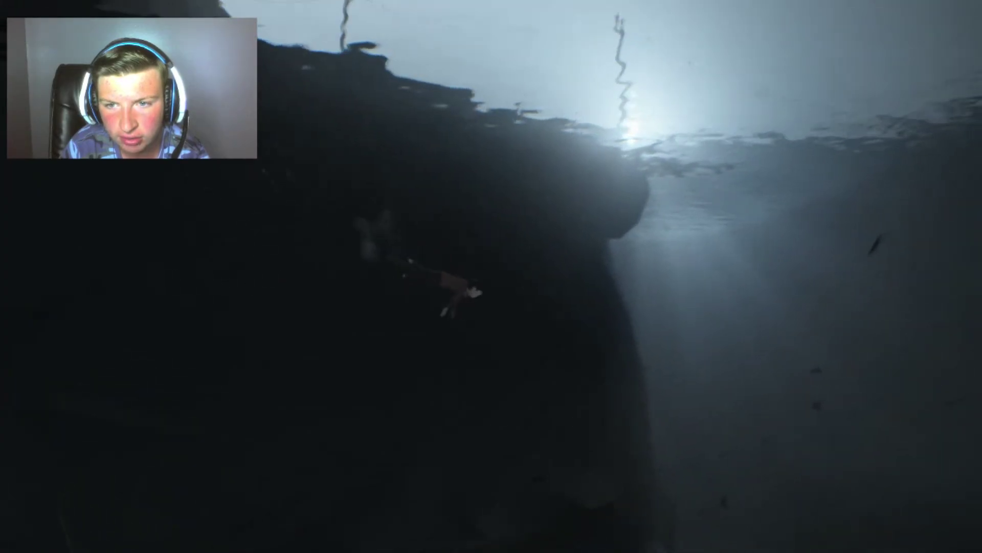
{"action": "key", "text": "Right"}
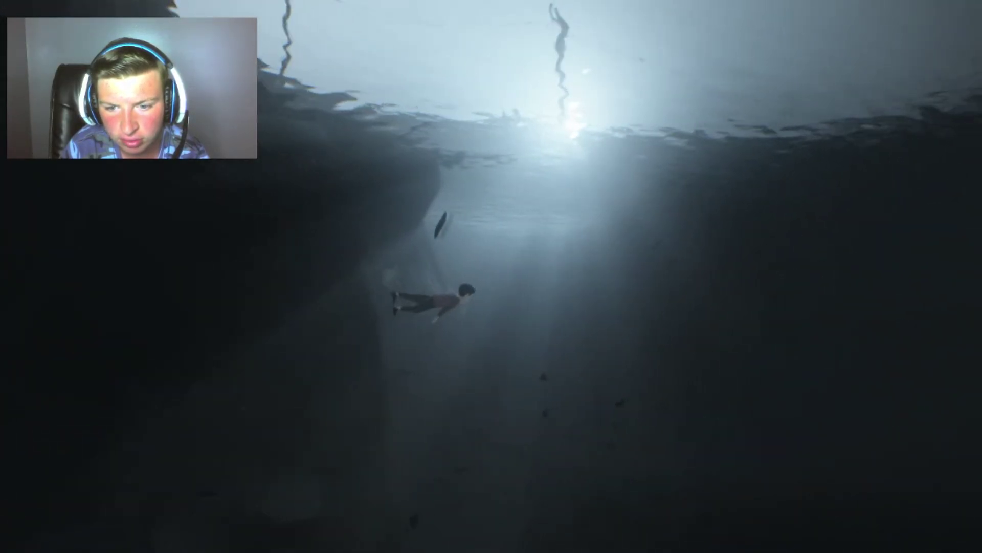
{"action": "key", "text": "Right"}
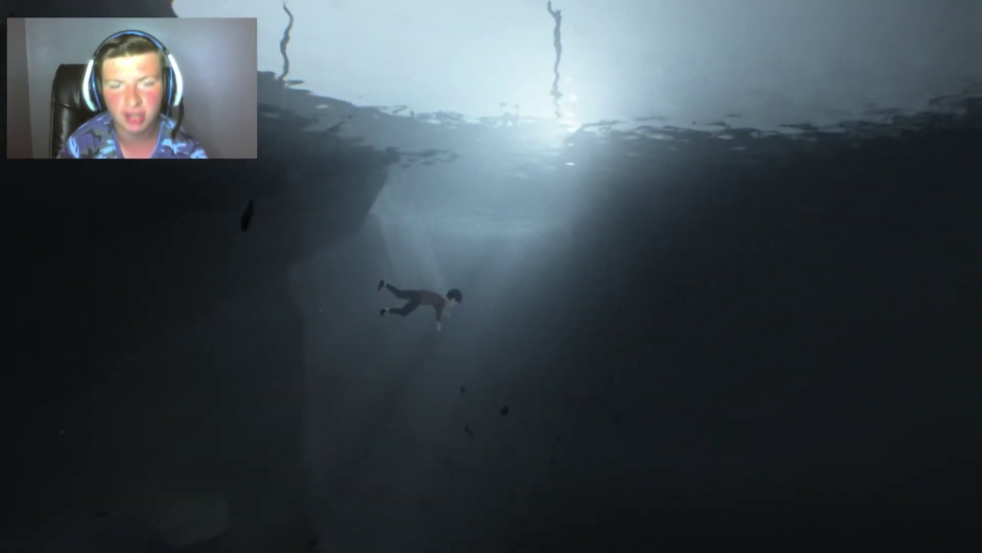